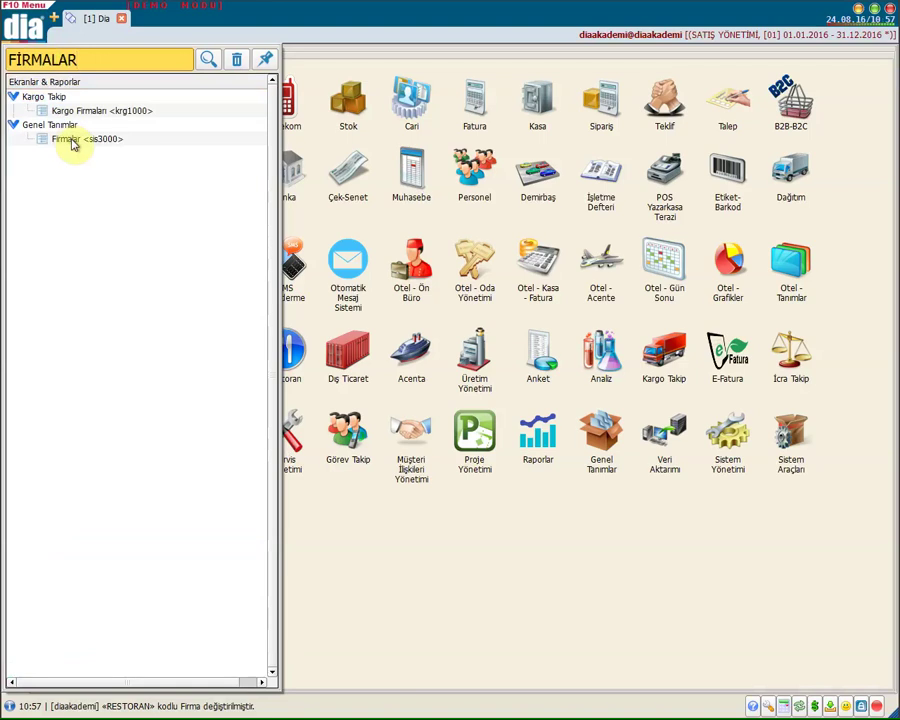
- Create a company named DİAAKADEMİ with the title DİAKADEMİ and save it with the default period 01.01.2016 to 31.12.2016
left_click(72, 144)
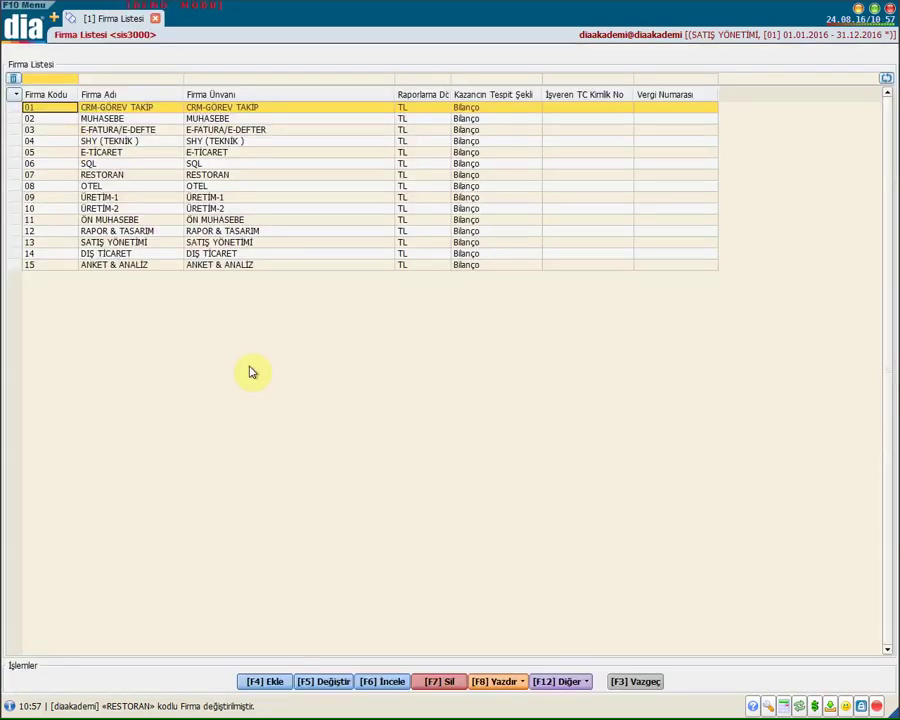
left_click(272, 683)
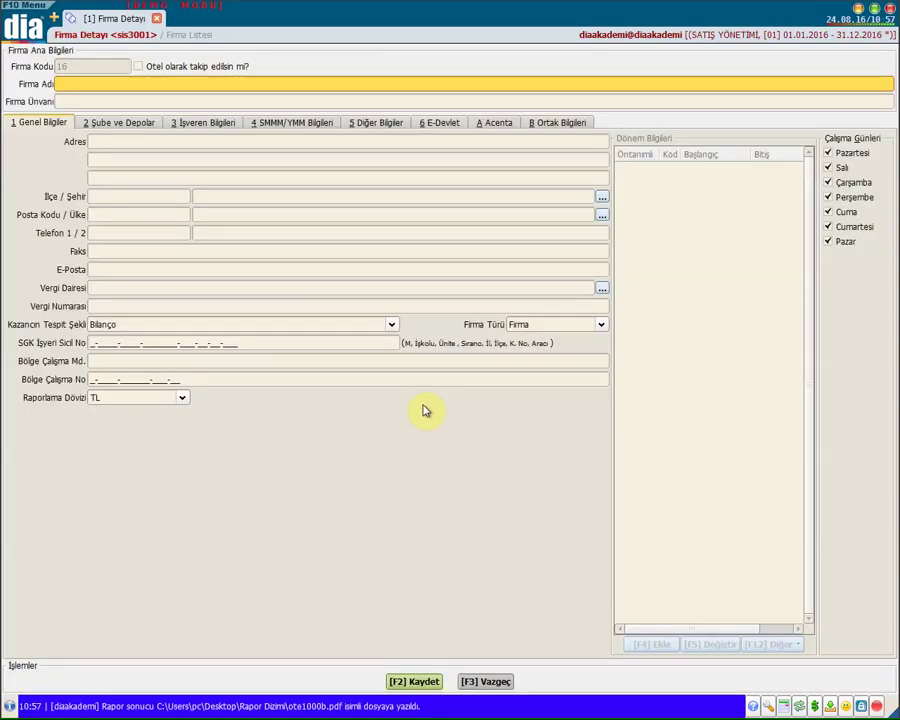
type("DIAAKADEMİ")
key("Tab")
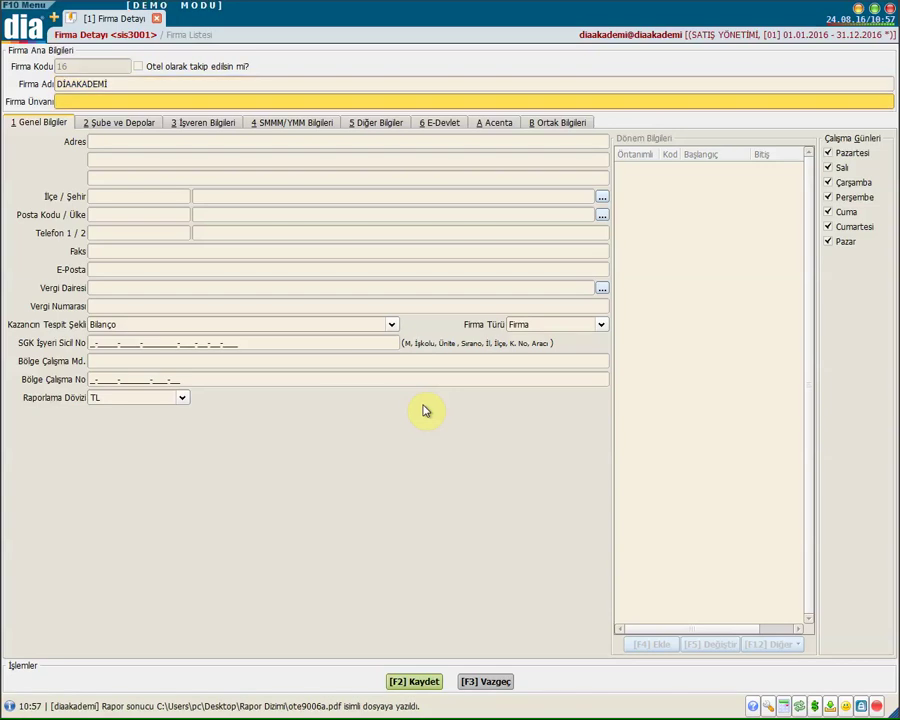
type("DIAKADEMİ")
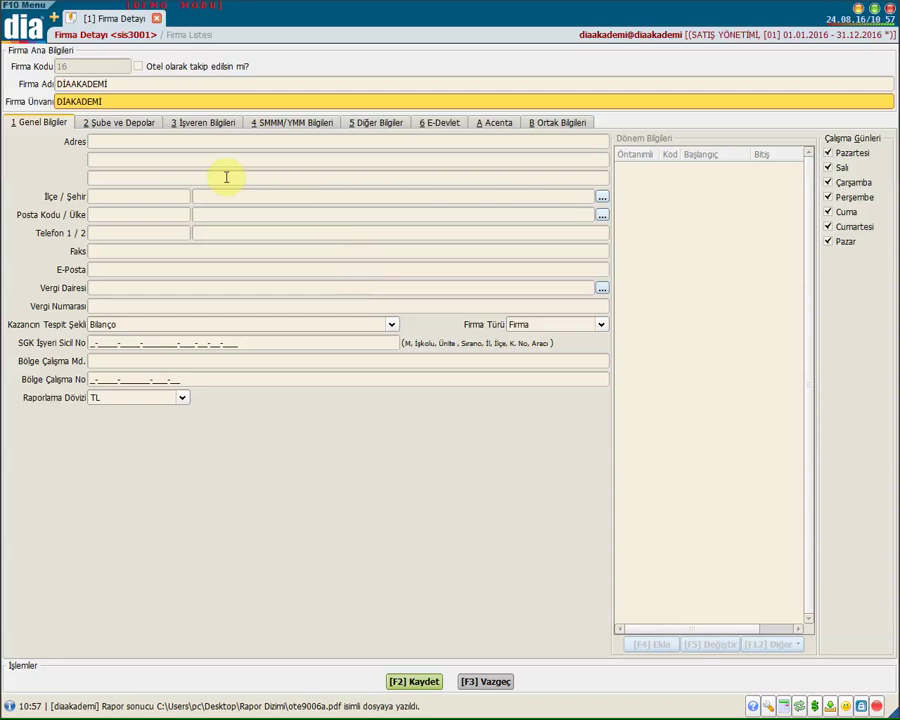
left_click(402, 685)
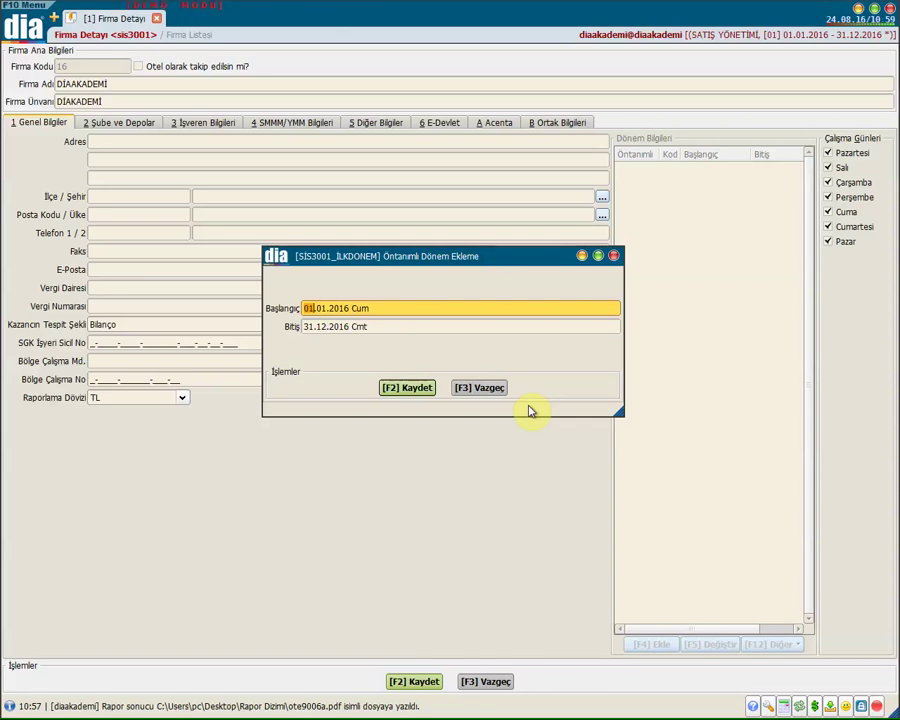
left_click(410, 389)
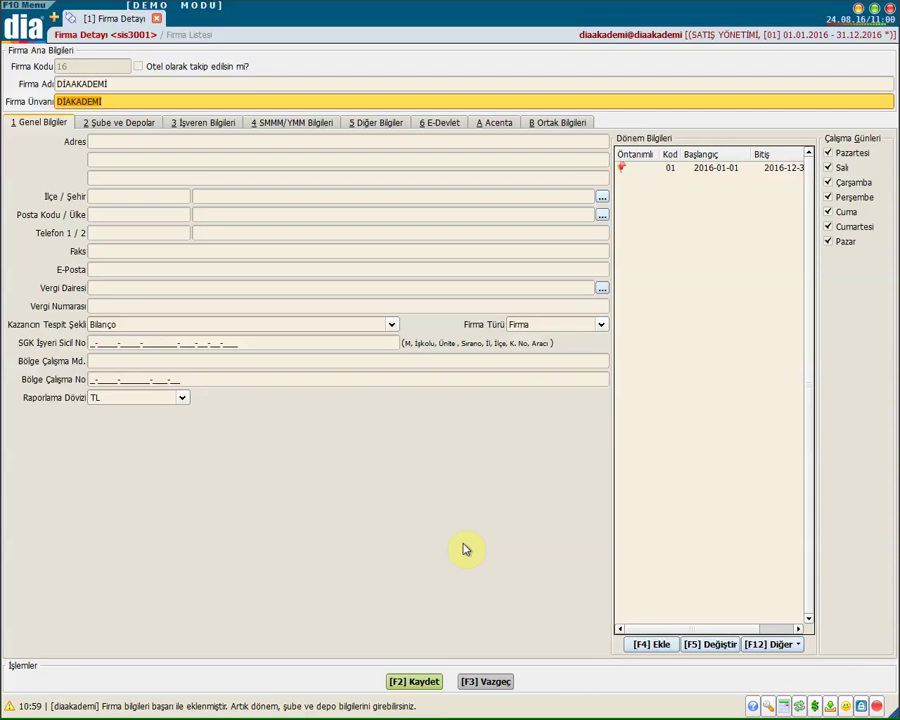
- Add a branch with code 02 and the name GENEL to the company
left_click(115, 125)
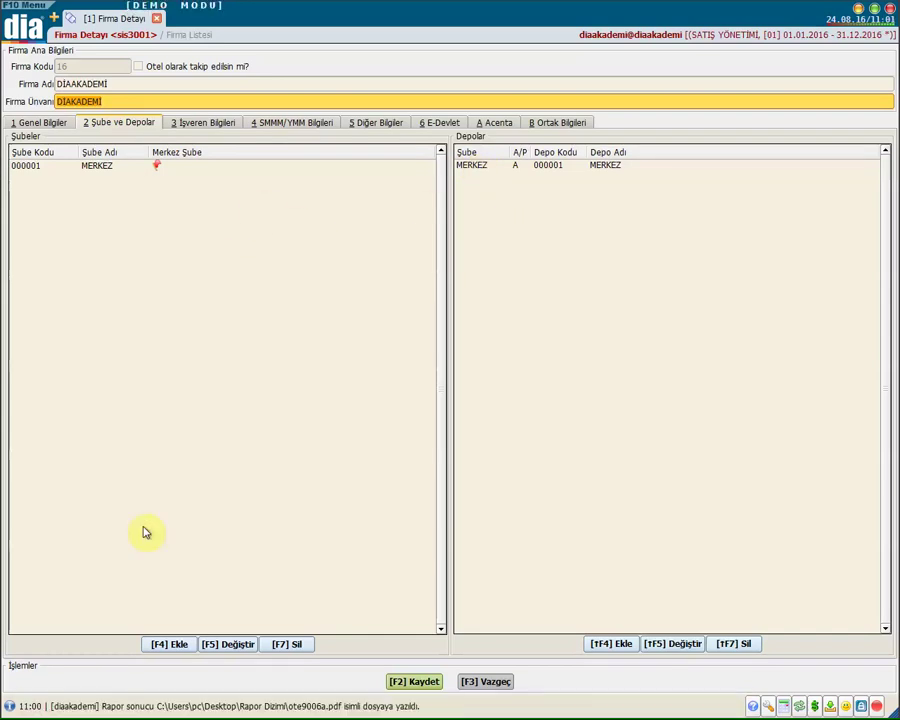
left_click(182, 647)
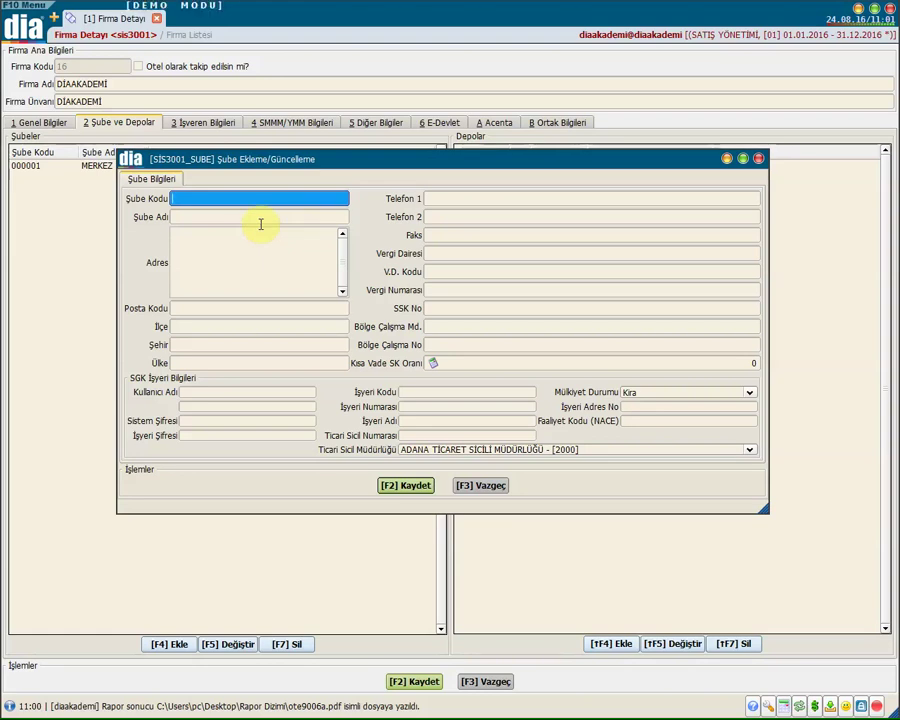
type("02")
left_click(258, 222)
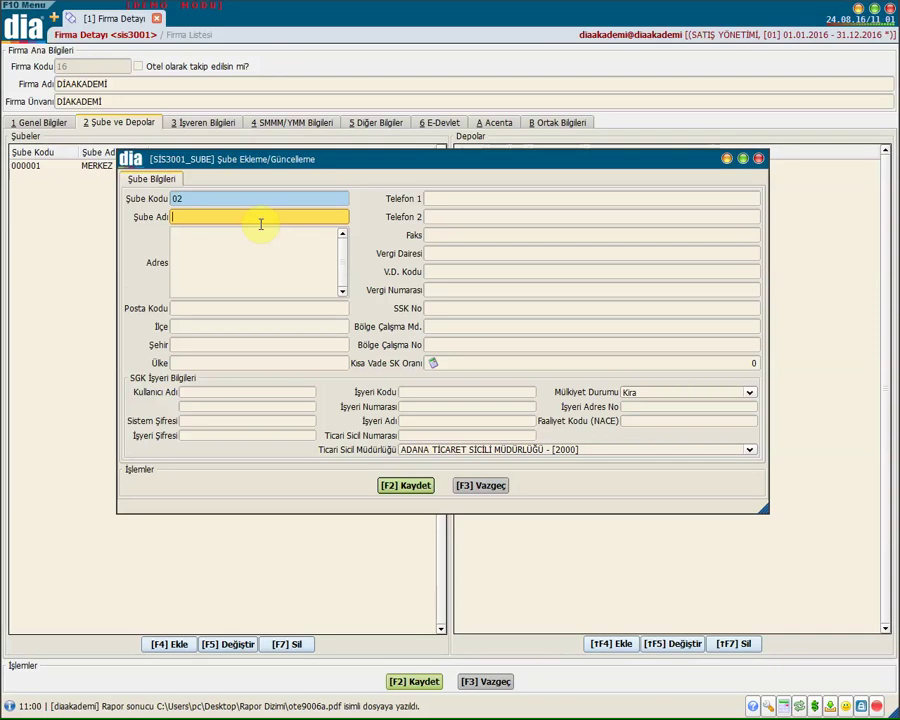
type("GENEL")
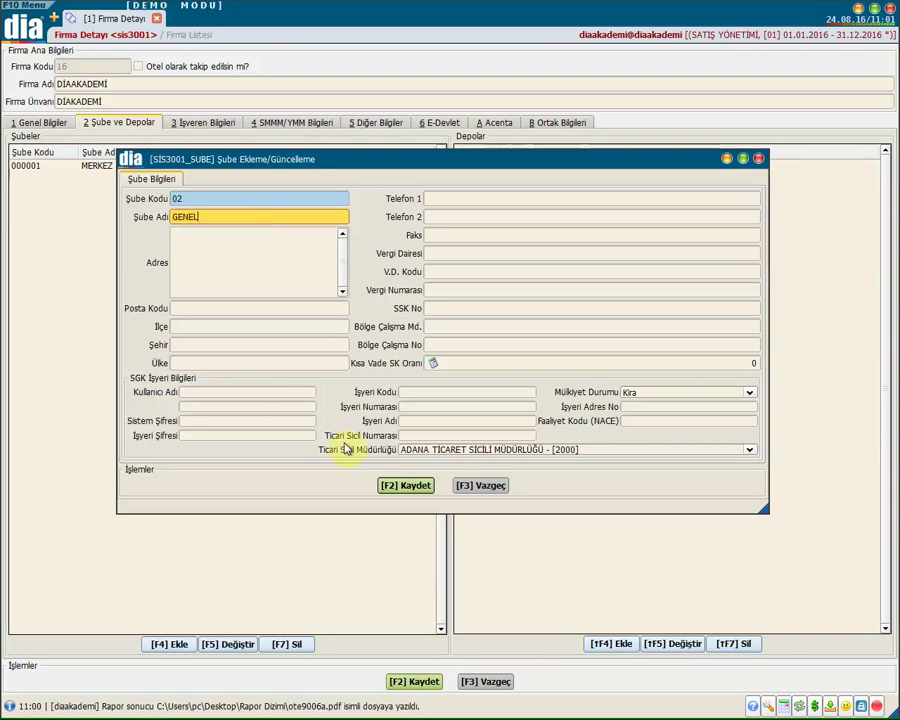
left_click(410, 486)
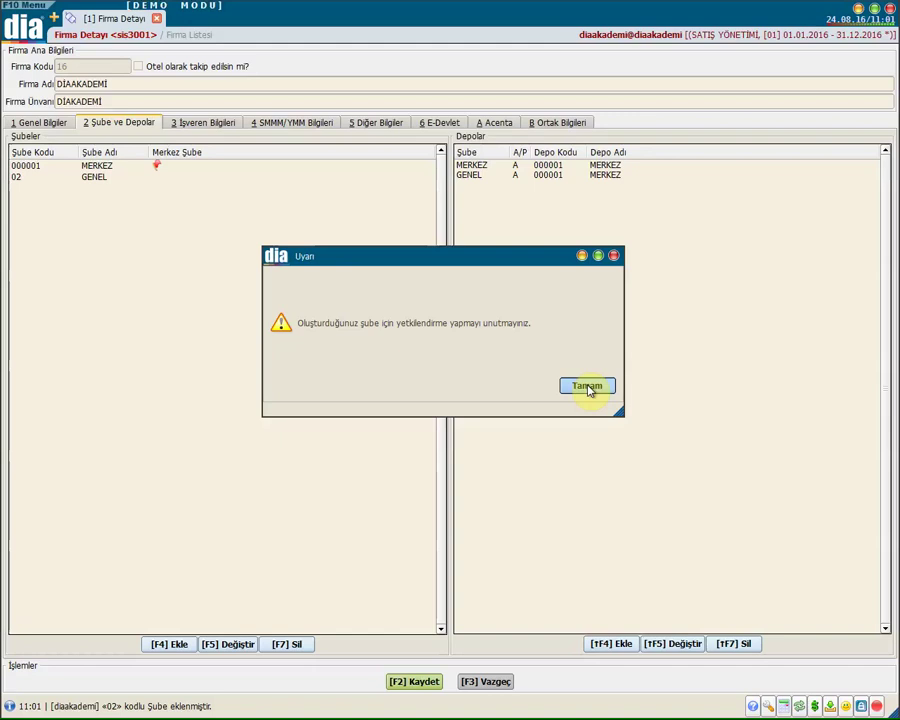
left_click(589, 389)
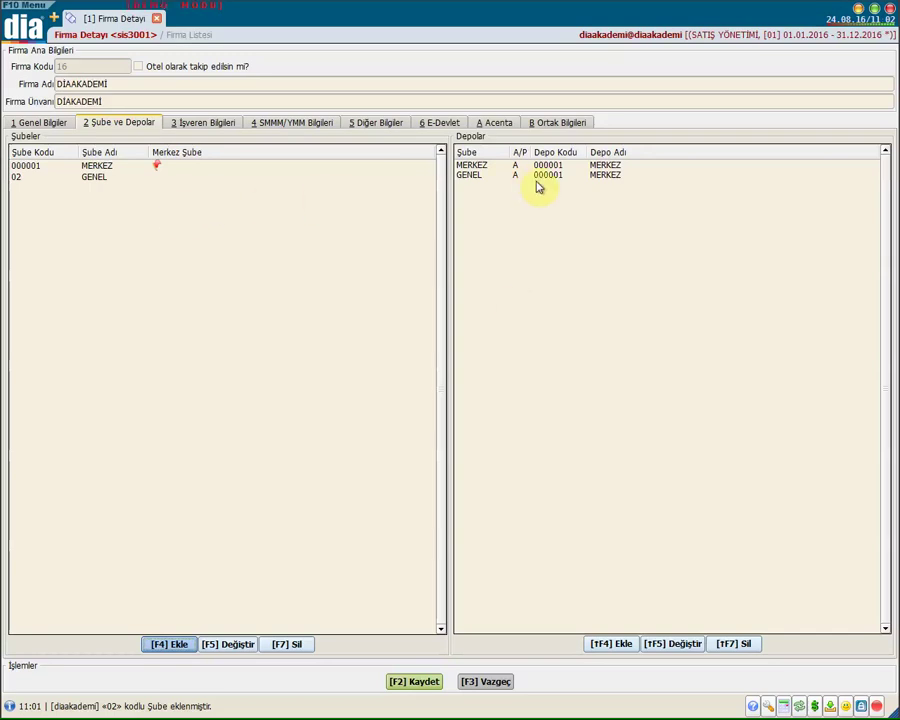
- Add a warehouse with code 02 and the name GENEL 02 under the MERKEZ branch
left_click(626, 649)
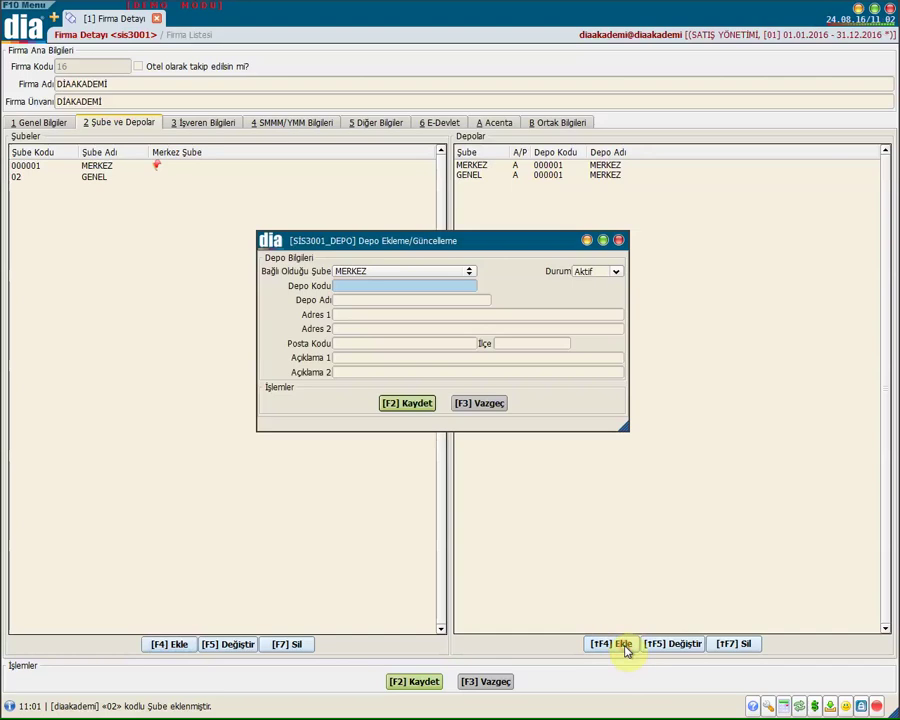
left_click(362, 290)
type("02")
left_click(360, 300)
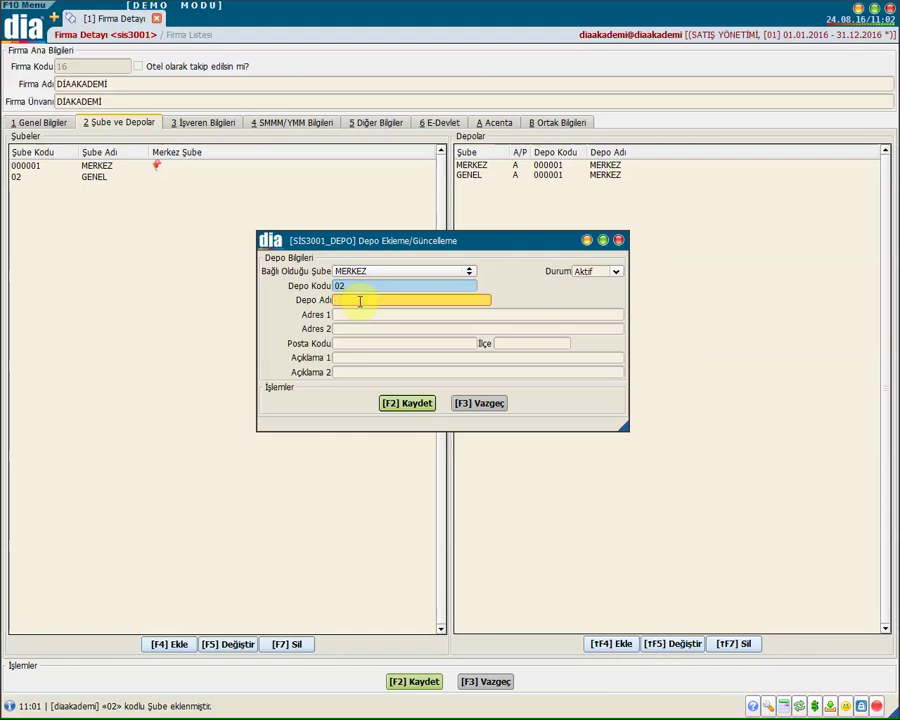
type("GENEL 02")
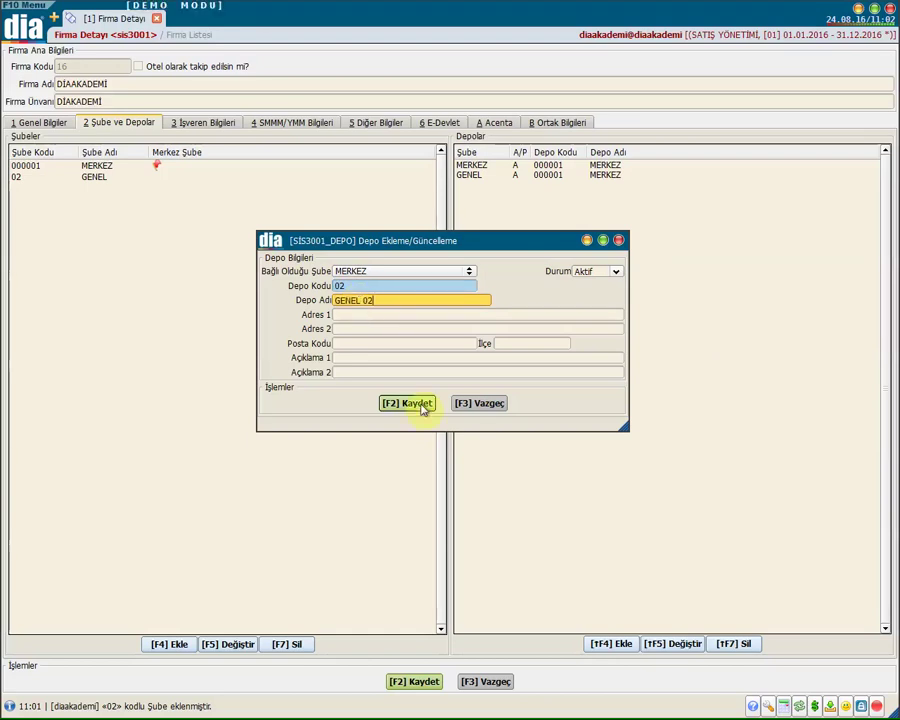
left_click(420, 404)
left_click(588, 382)
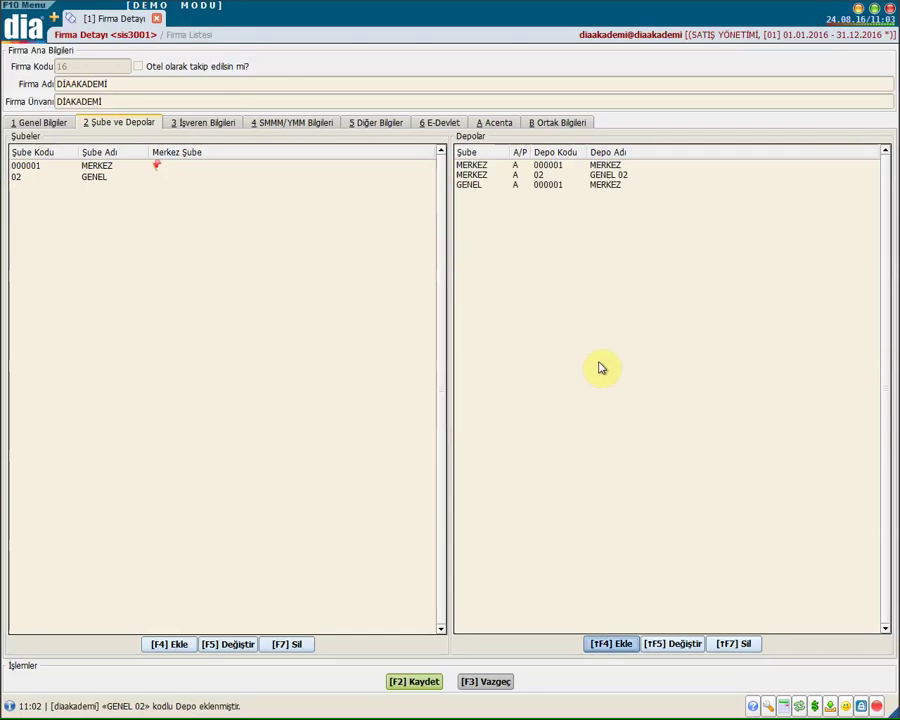
- Rename warehouse 000001 of the MERKEZ branch as MERKEZ 03 and save the change
left_click(610, 166)
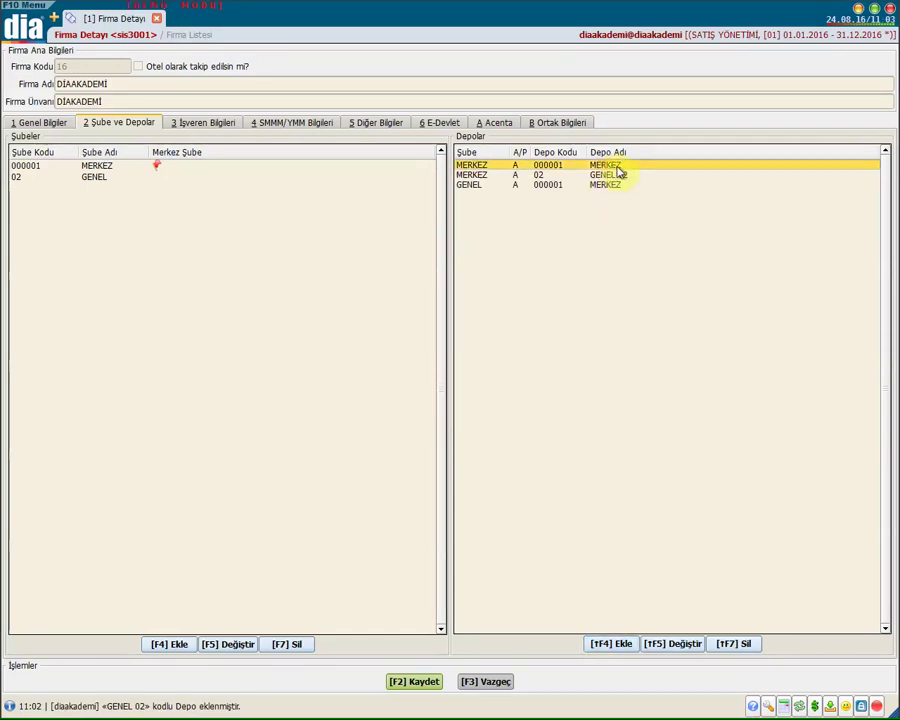
left_click(663, 645)
left_click(375, 300)
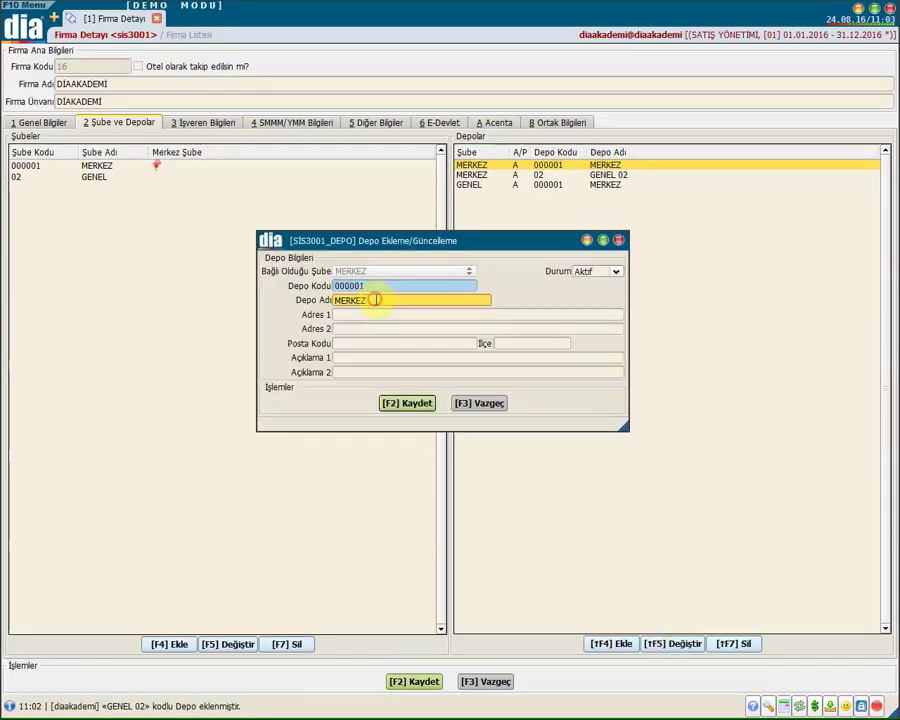
type("03")
left_click(421, 401)
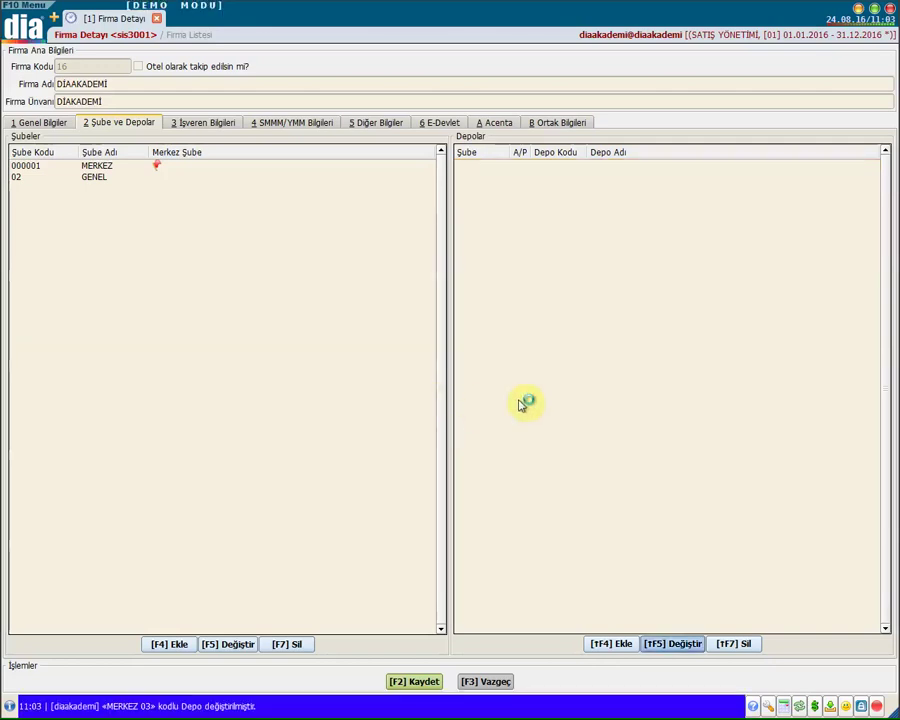
- Examine the company's employer details, accountant (SMMM/YMM) details and notary and other details
left_click(222, 122)
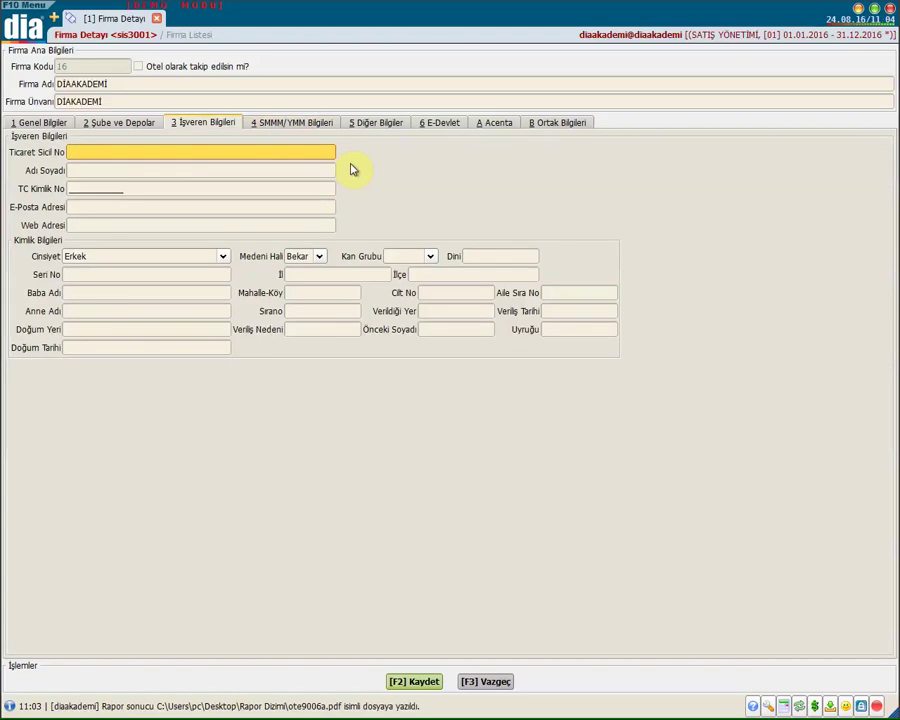
left_click(307, 126)
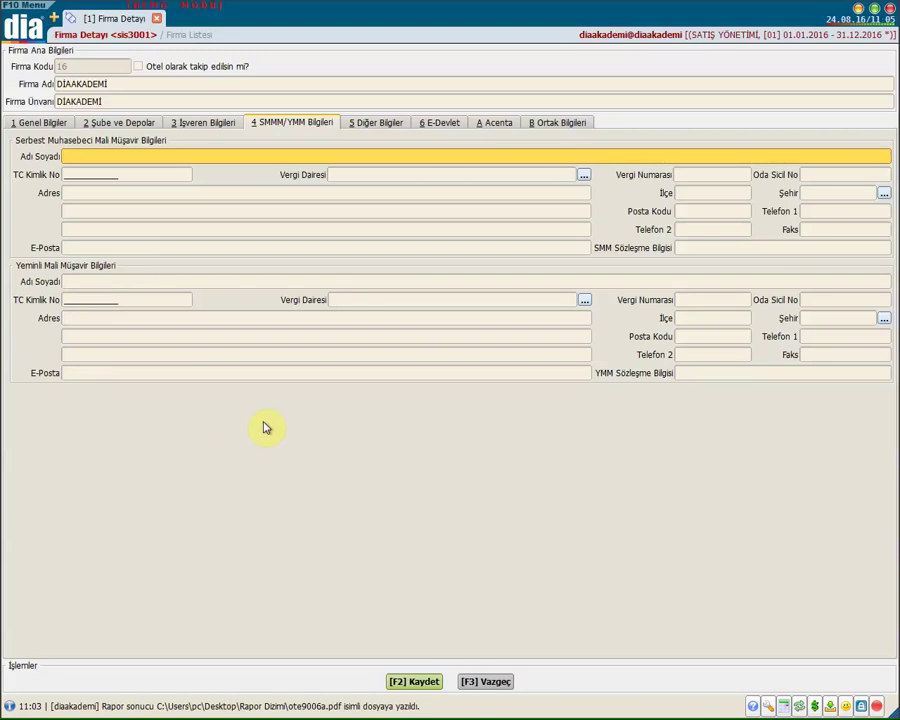
left_click(377, 125)
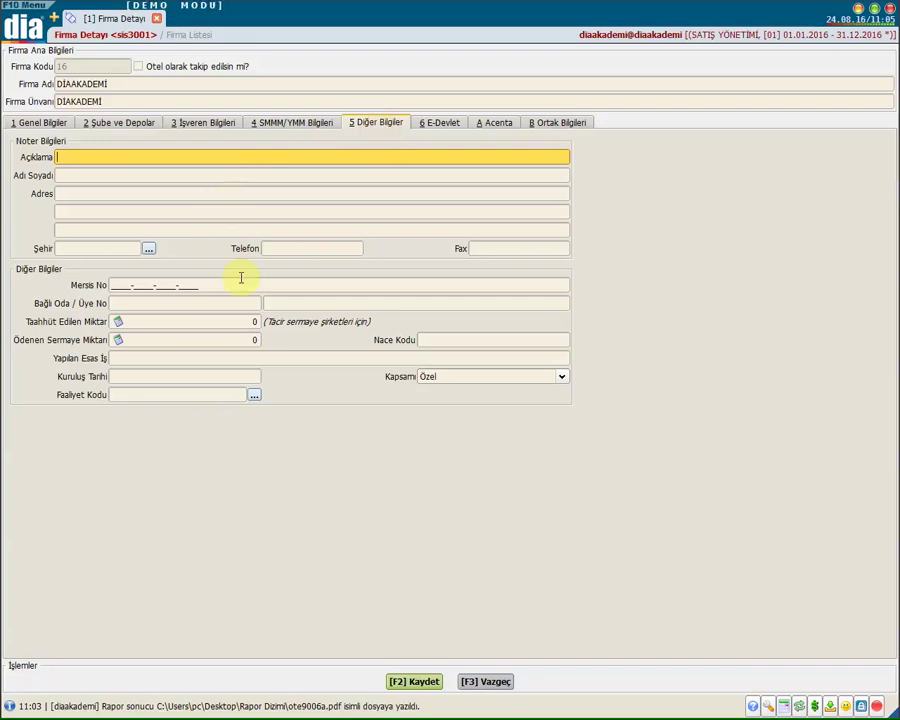
- Enable E-Fatura use for the company with the GİB integration address set to Entegrasyon CANLI Kipi
left_click(446, 124)
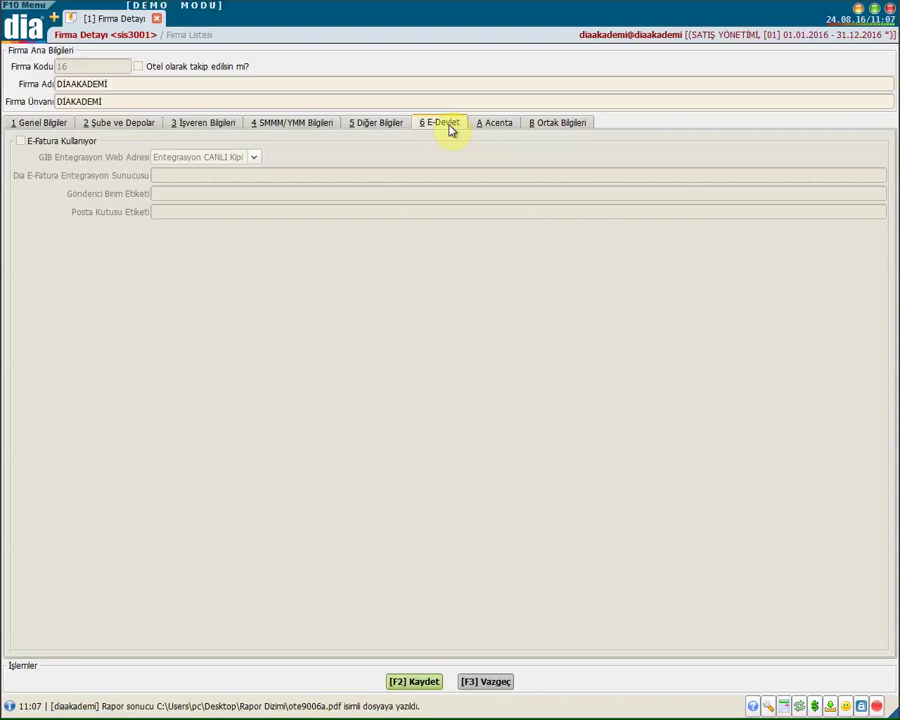
left_click(21, 141)
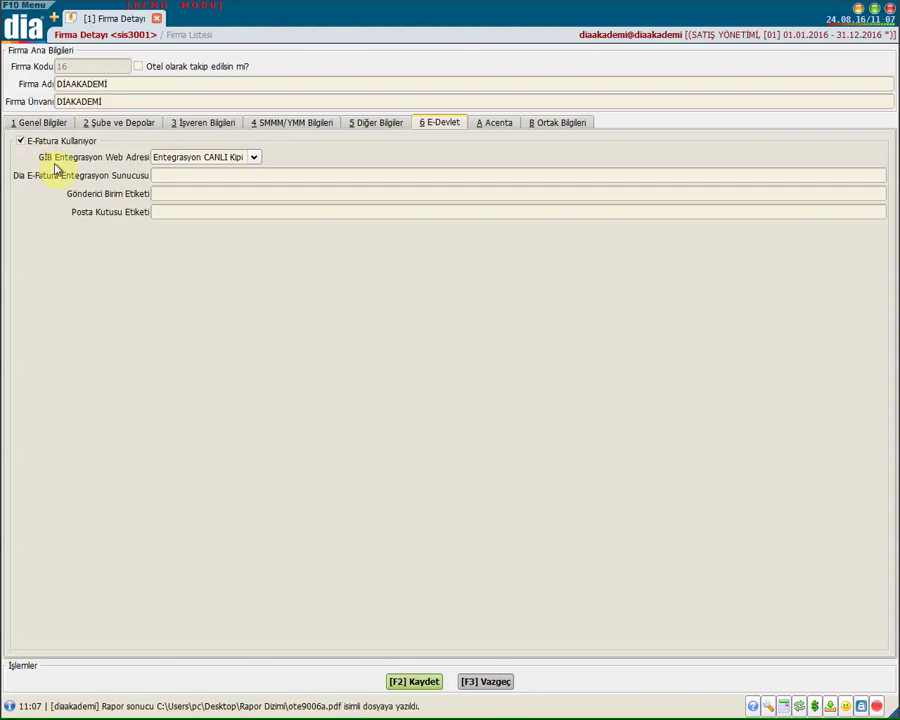
left_click(172, 160)
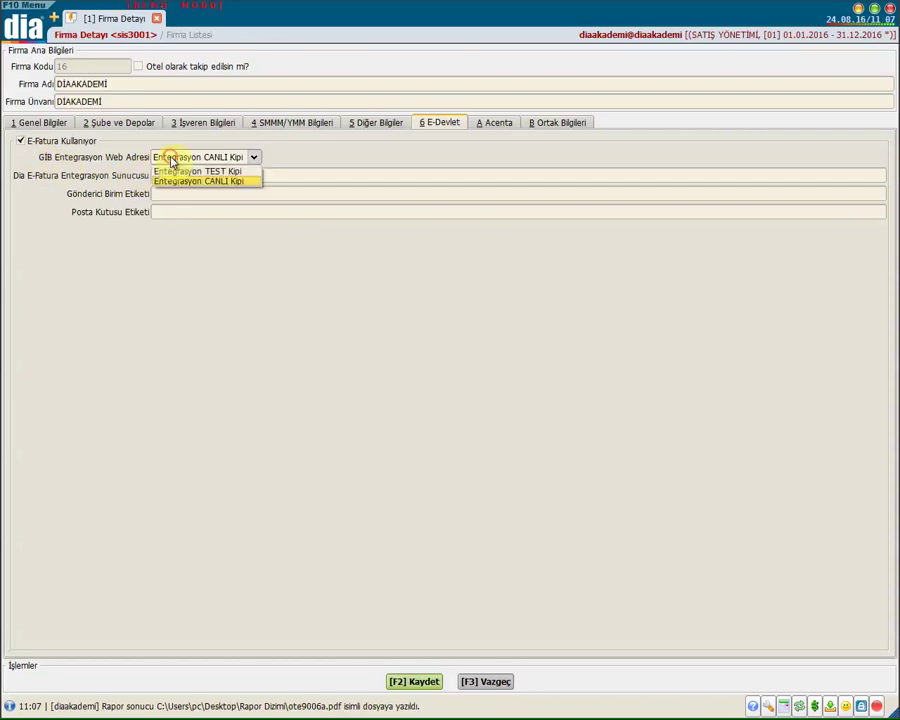
left_click(178, 180)
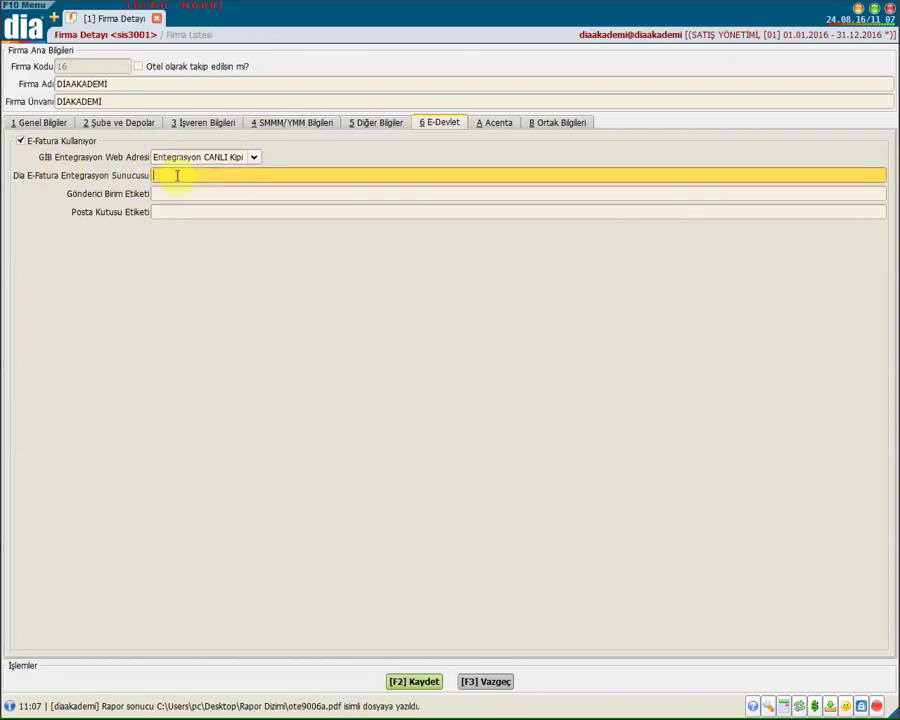
left_click(173, 175)
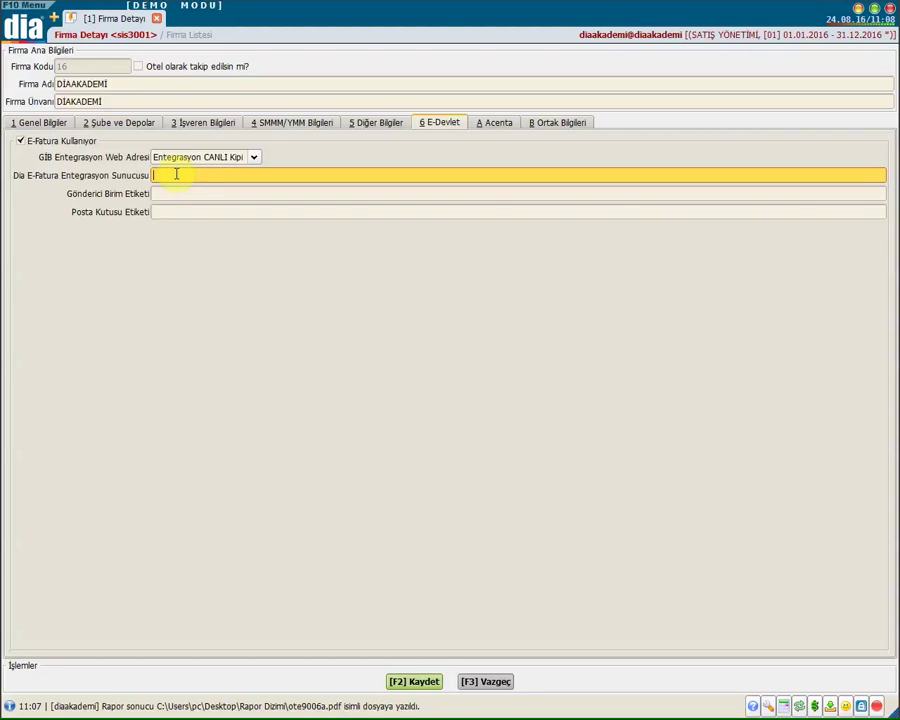
type("@dia.com.tr")
left_click(198, 189)
type("@")
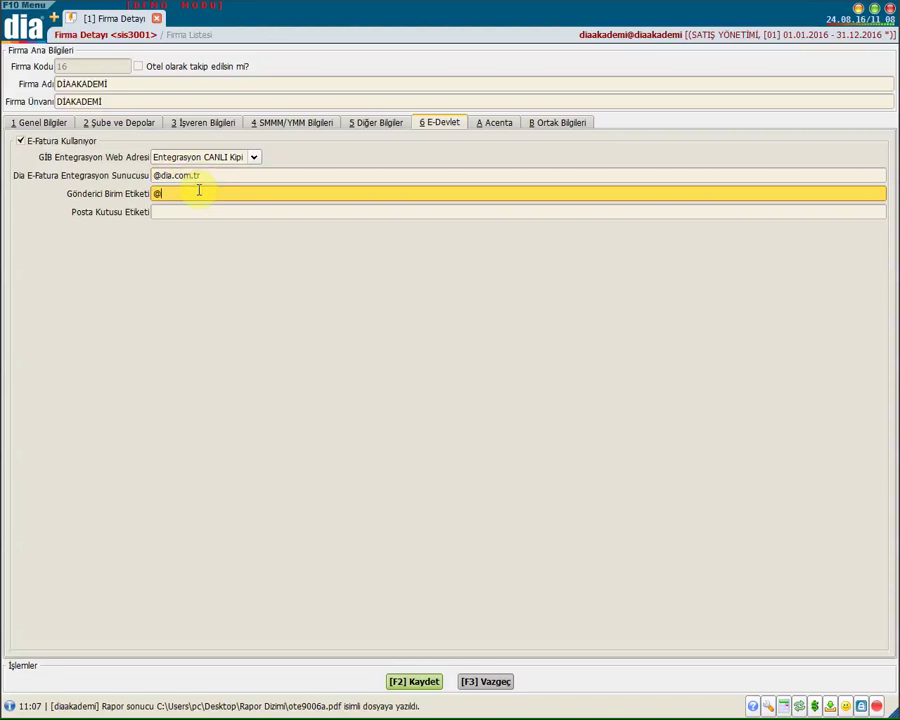
type("dia.")
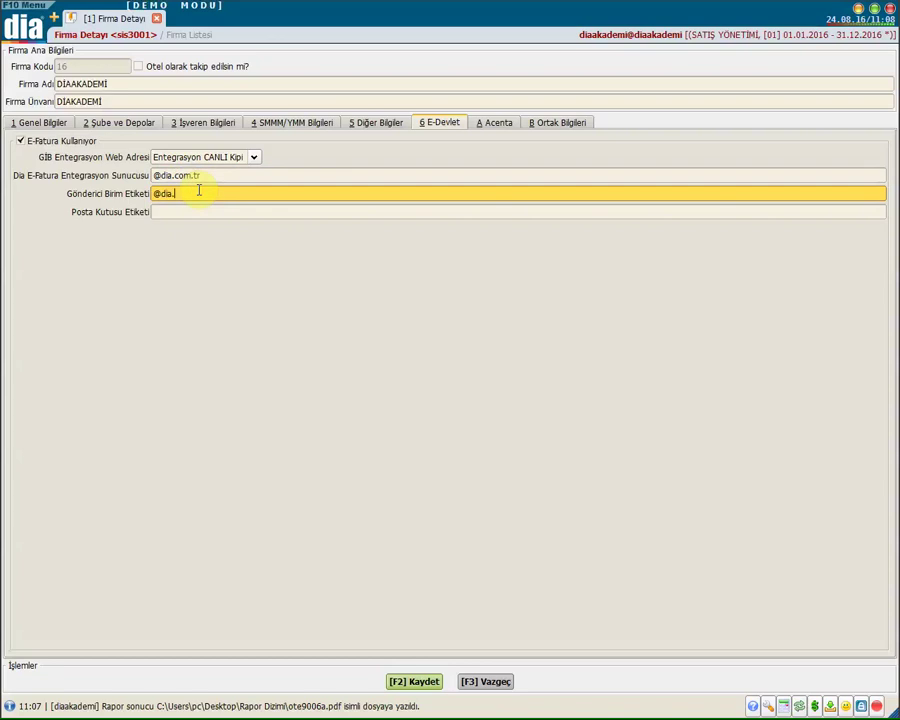
type("com.tr")
key("Tab")
type("@")
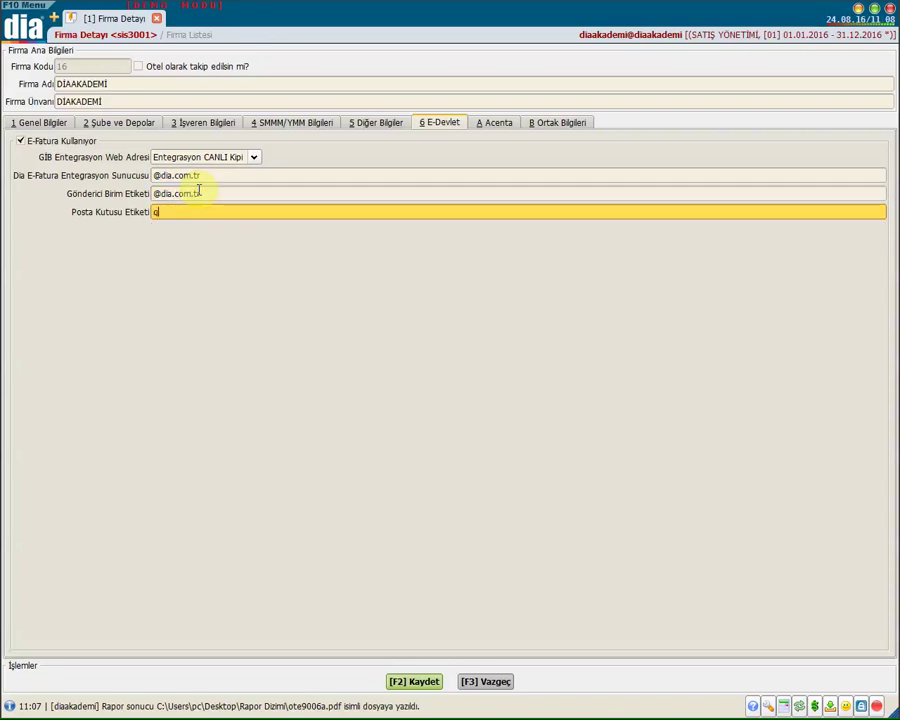
type("dia.com.tr")
left_click(241, 286)
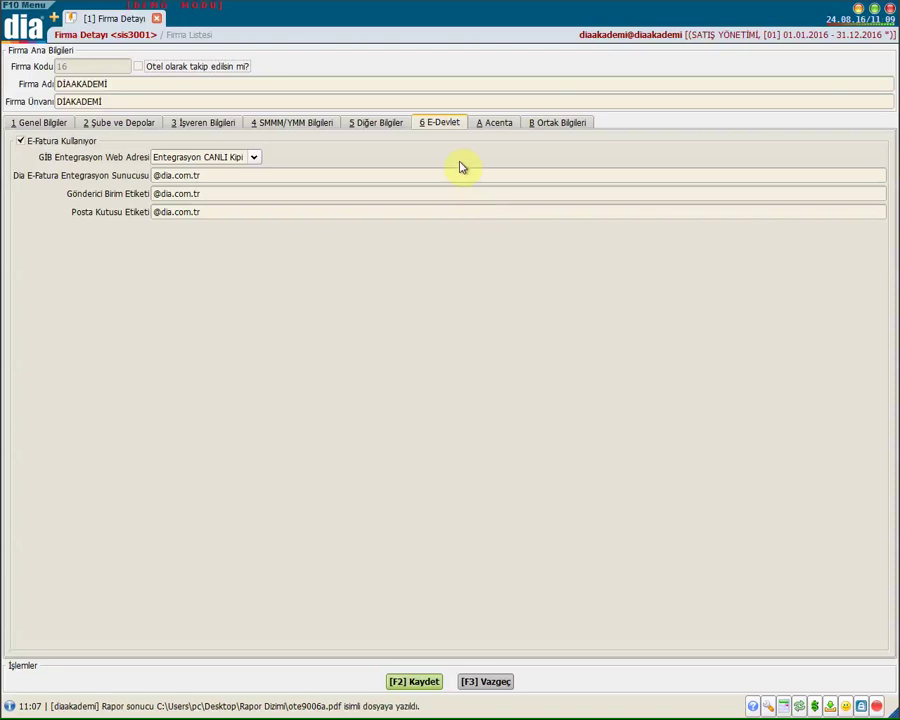
- Enable hotel tracking for the company and open the account card list for the agency setting Misafir Faturası Carisi
left_click(158, 71)
left_click(490, 133)
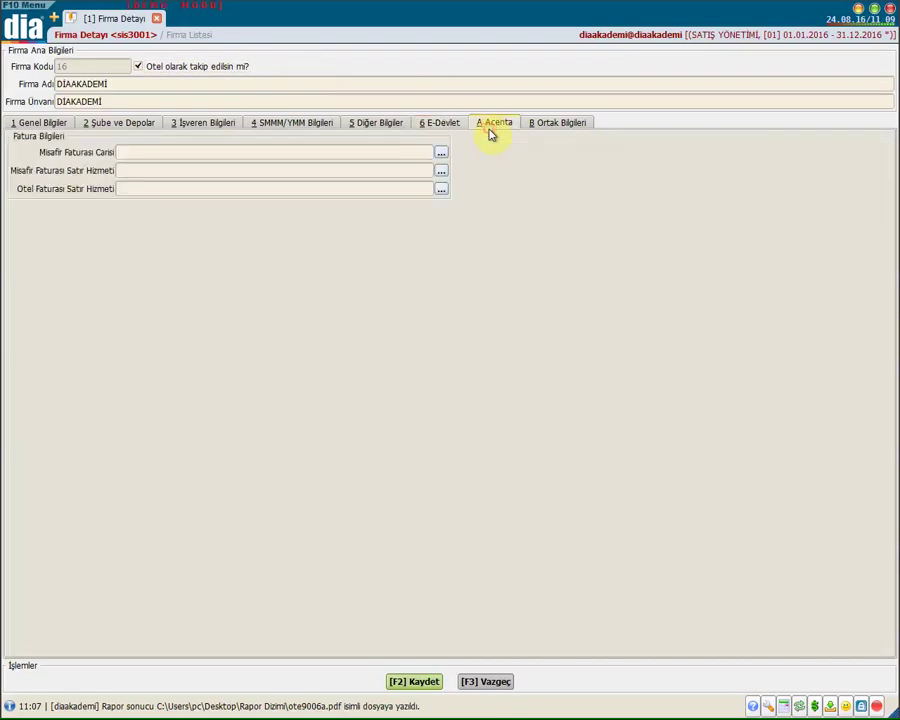
left_click(441, 155)
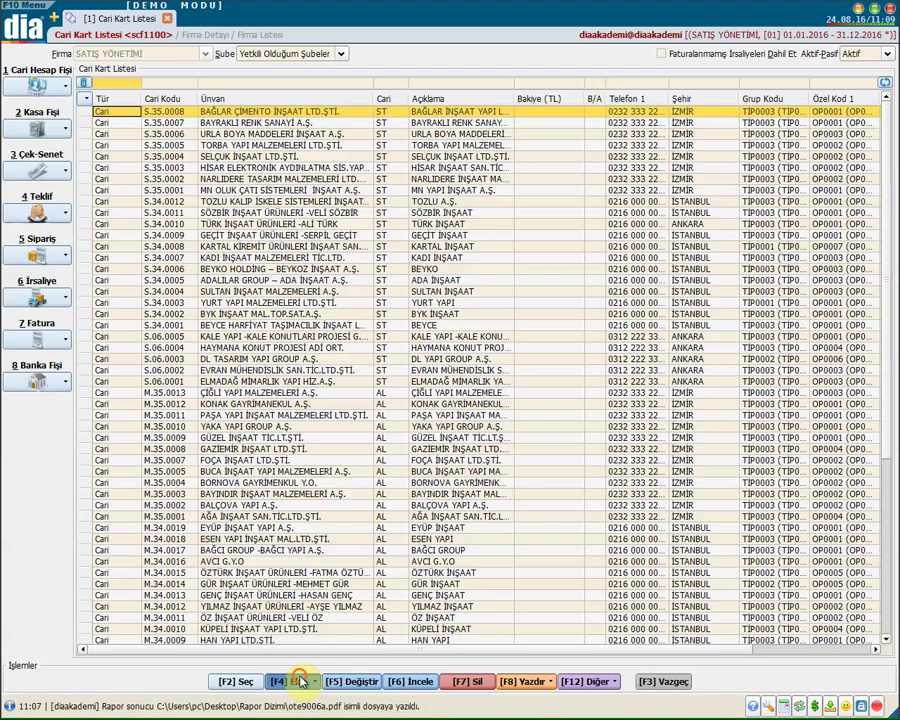
- Add a new Kuruluş account card with the title DENEME, fill in its short description and save it
left_click(296, 679)
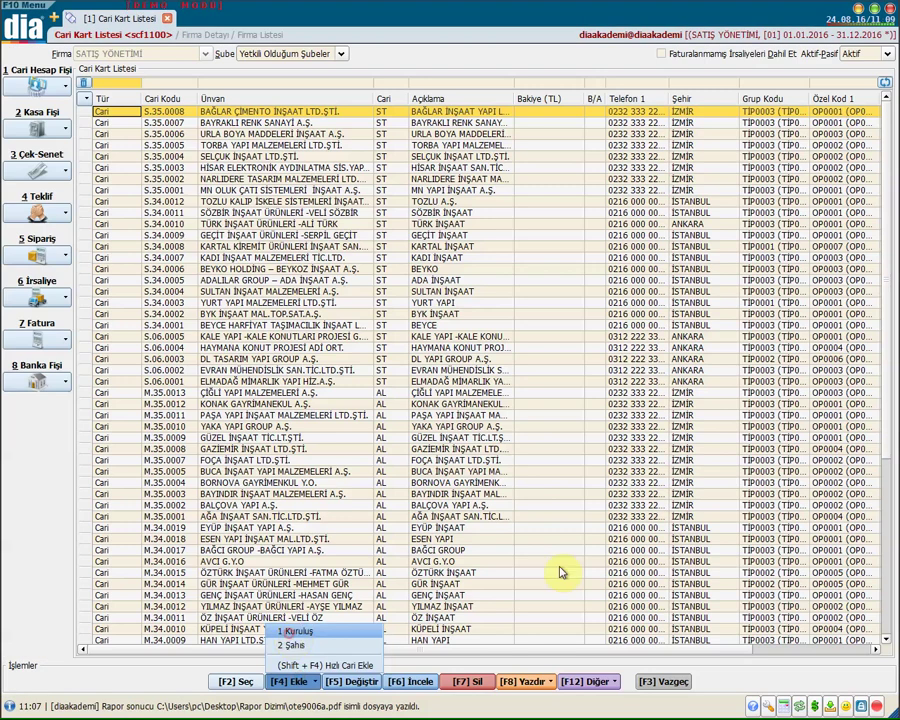
type("1DENEME")
left_click(315, 234)
type("DEN")
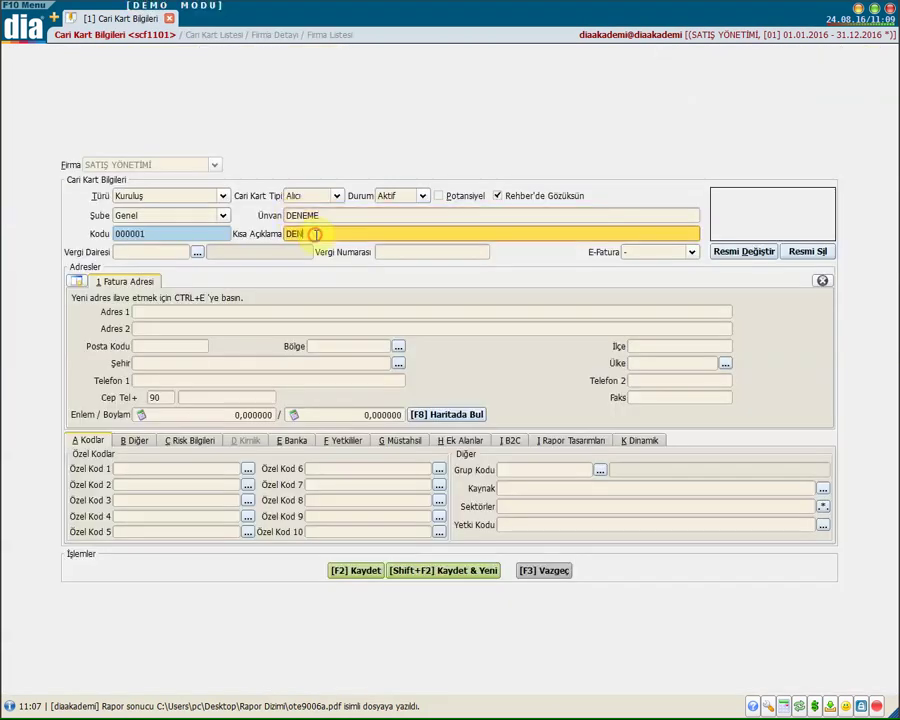
left_click(358, 572)
- Filter the account cards by the title DENEME and choose that card as the Misafir Faturası Carisi
left_click(226, 82)
type("DENEM")
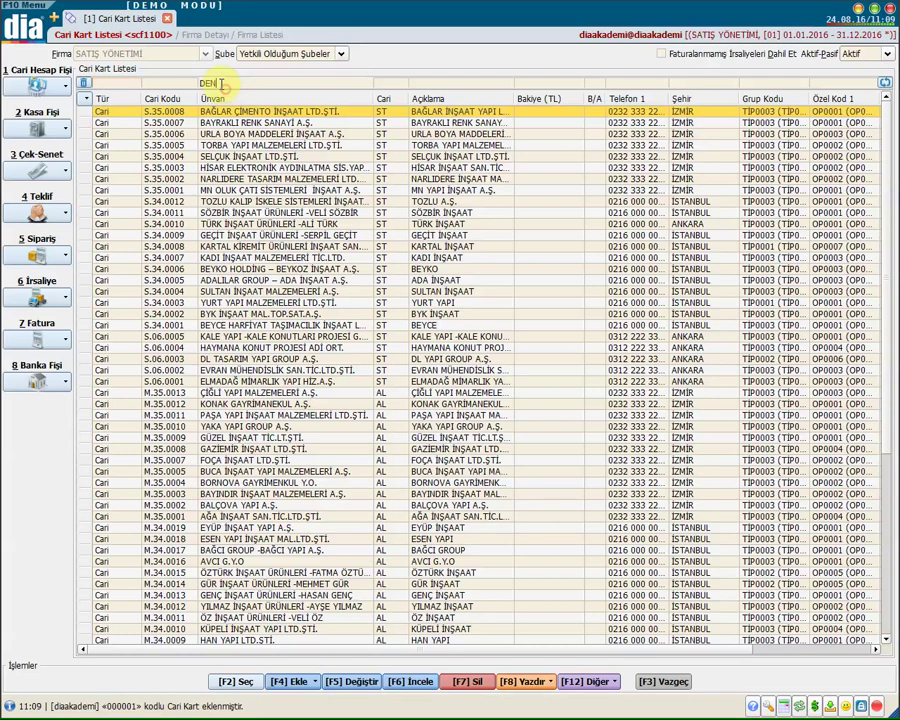
double_click(226, 110)
left_click(120, 172)
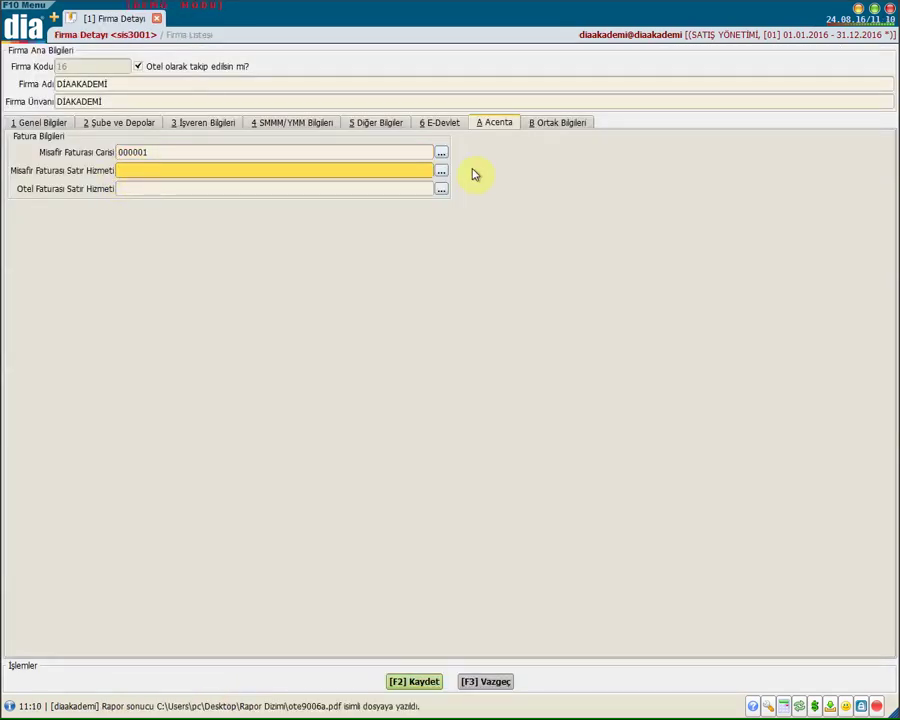
left_click(125, 188)
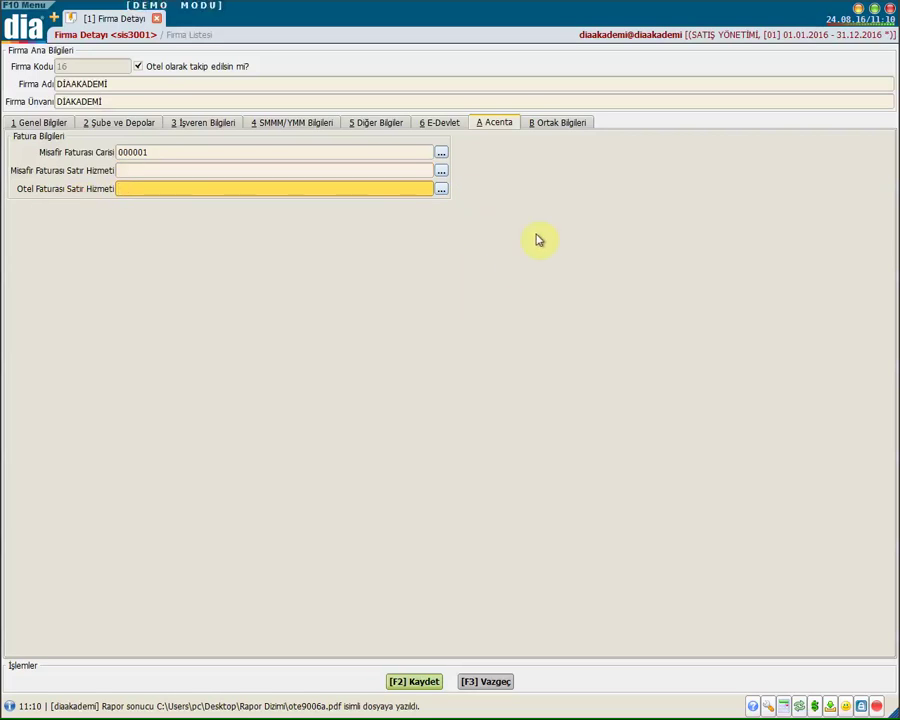
- Start a first partner row in the company's partner details with manager, board member, partner and legal representative all set to Evet
left_click(548, 123)
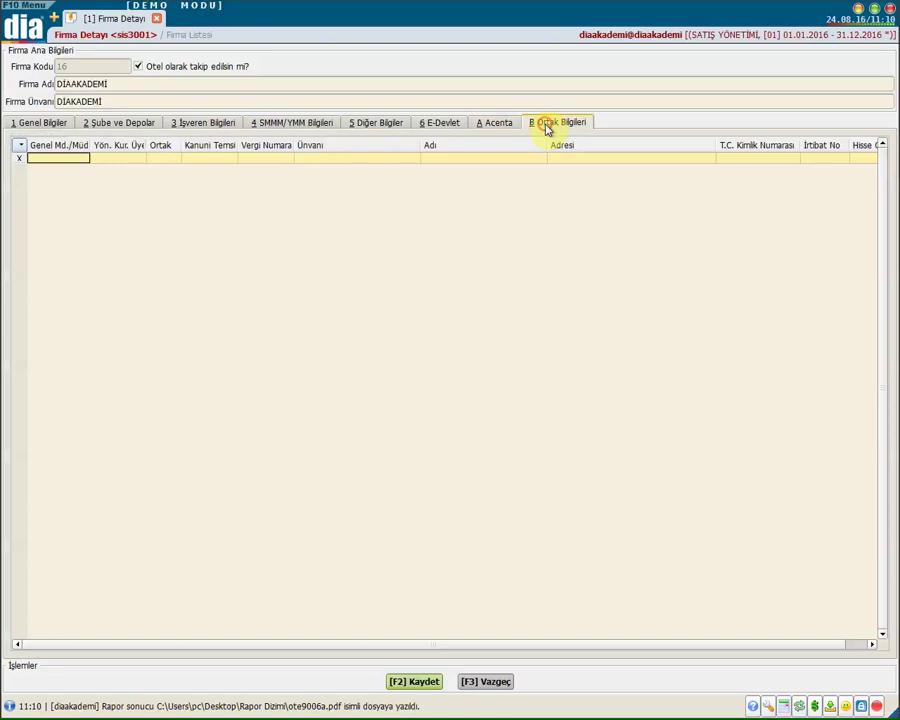
left_click(46, 160)
left_click(64, 170)
key("Return")
key("Return")
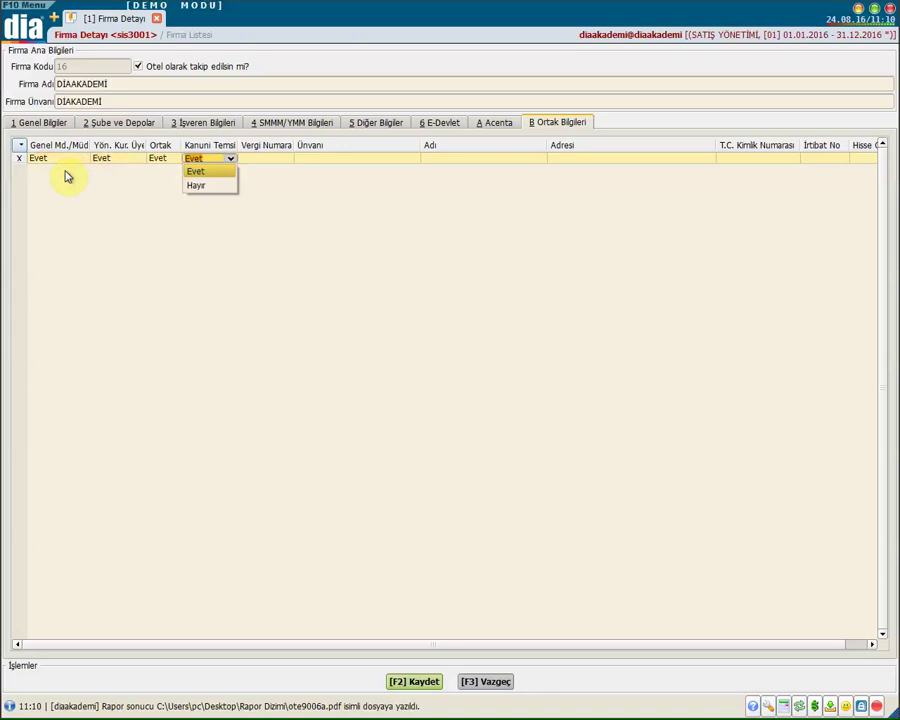
key("Return")
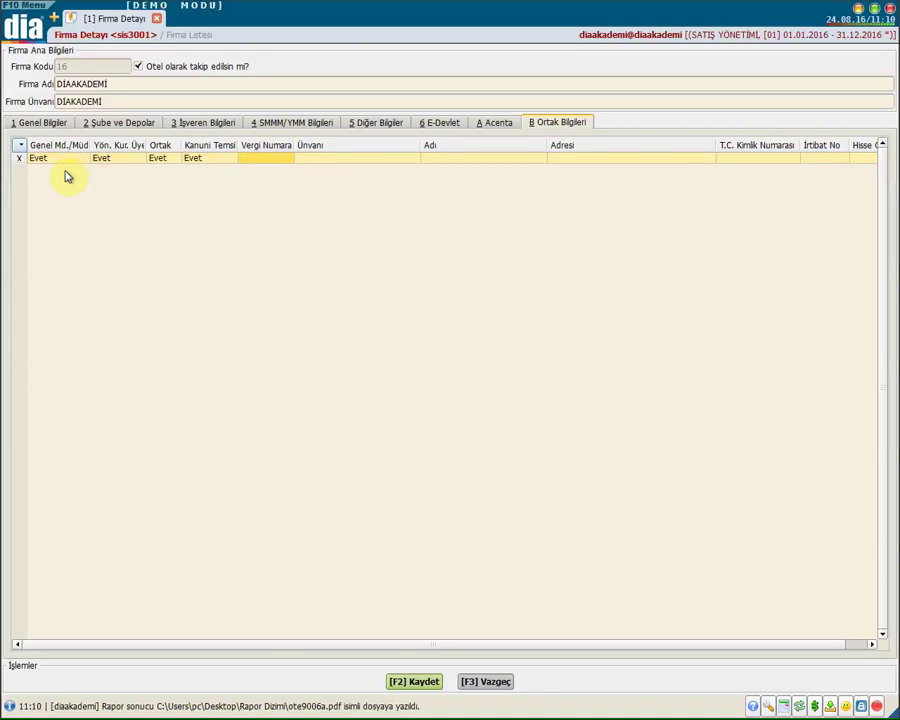
- Add two more partner rows with all four roles set to Evet and save the company
left_click(66, 177)
key("Return")
key("Return")
key("Return")
key("Return")
left_click(66, 177)
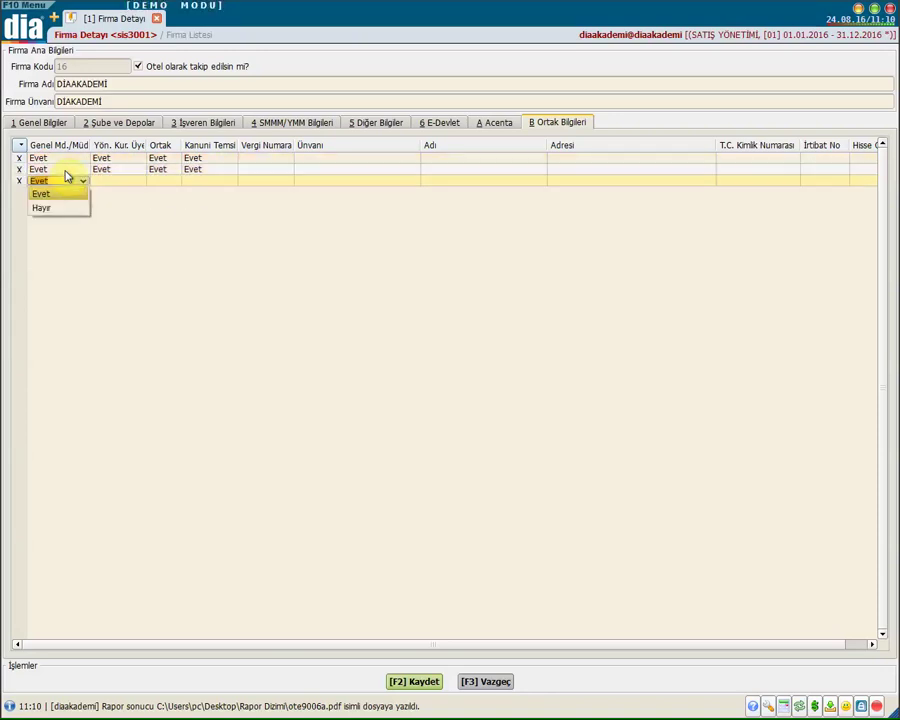
key("Return")
key("Return")
key("Return")
key("Return")
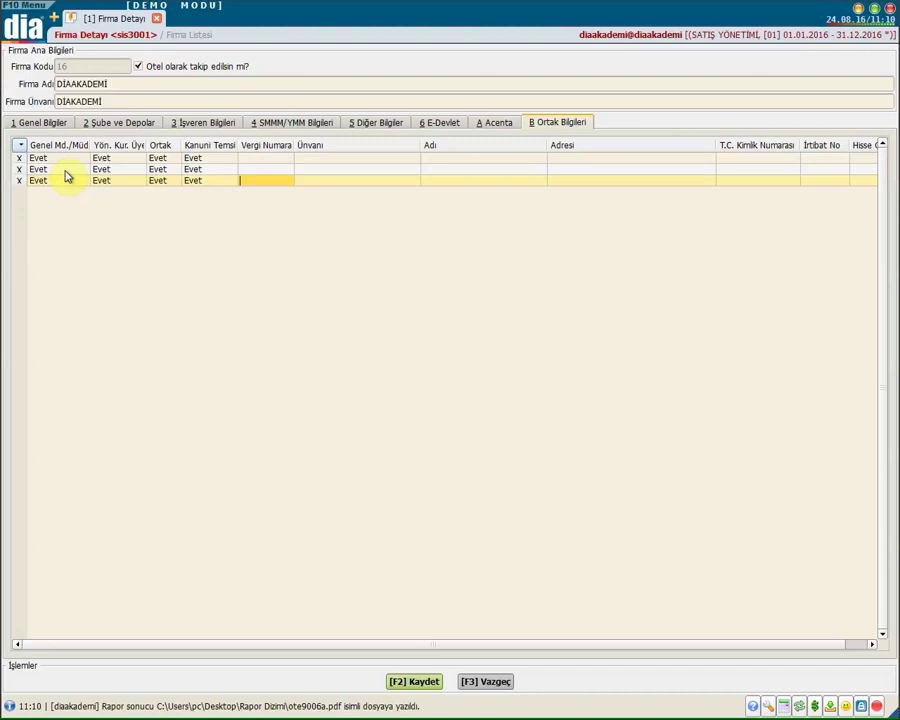
left_click(414, 681)
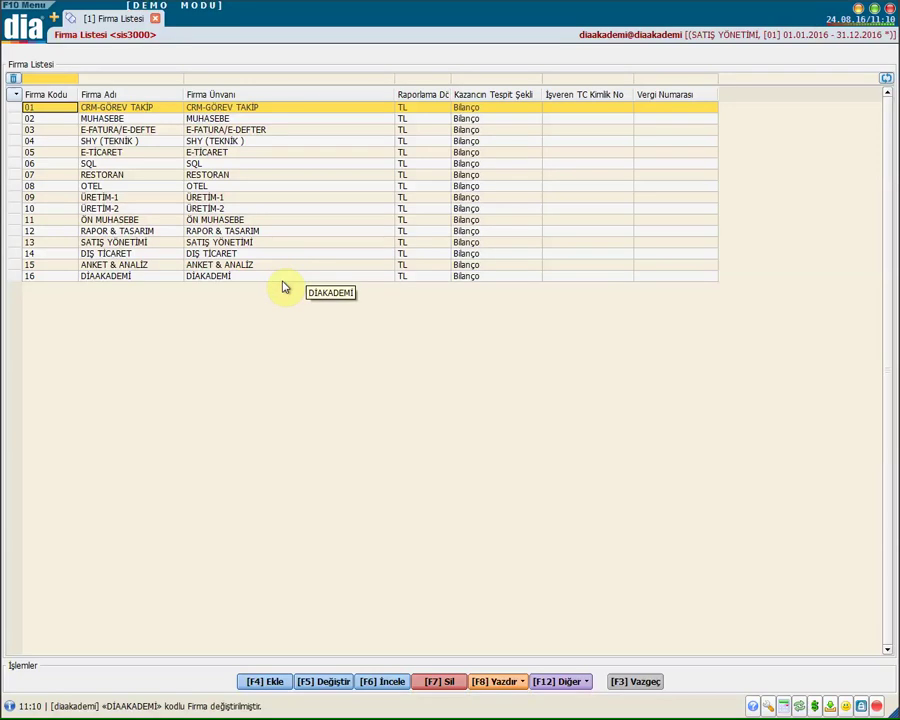
- Find the user list by searching the menu for KULLANICI and open the FİNANS and MUHASEBE group member for editing
left_click(234, 279)
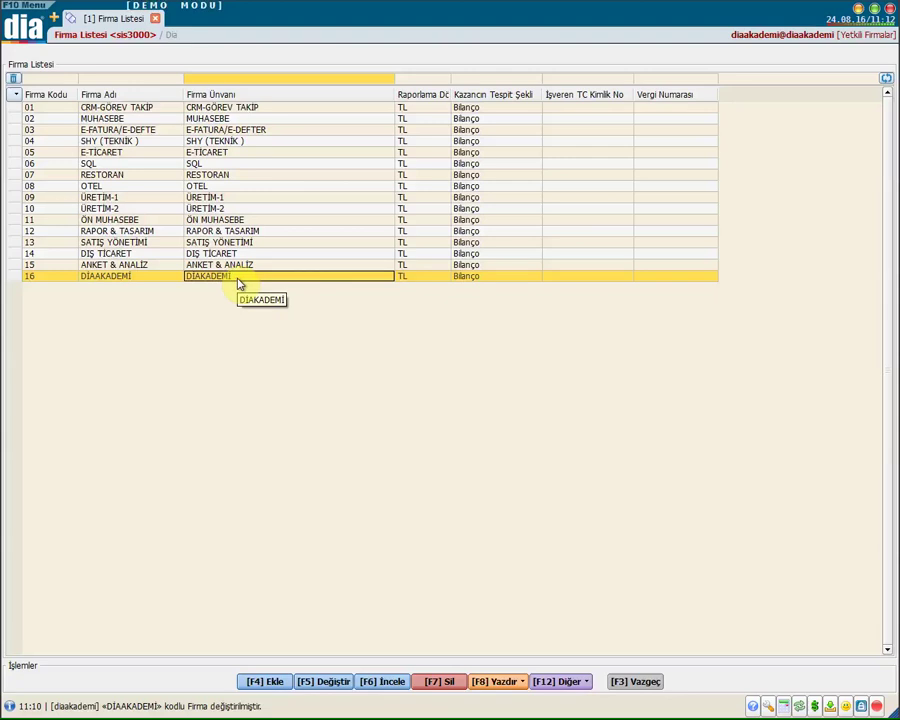
left_click(40, 18)
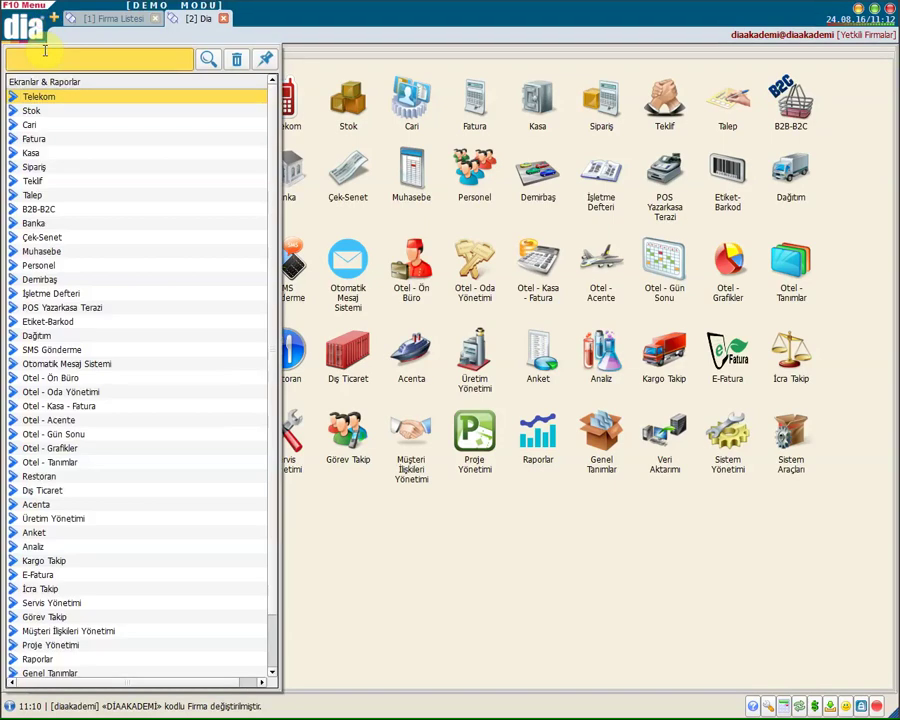
type("KULLANIC")
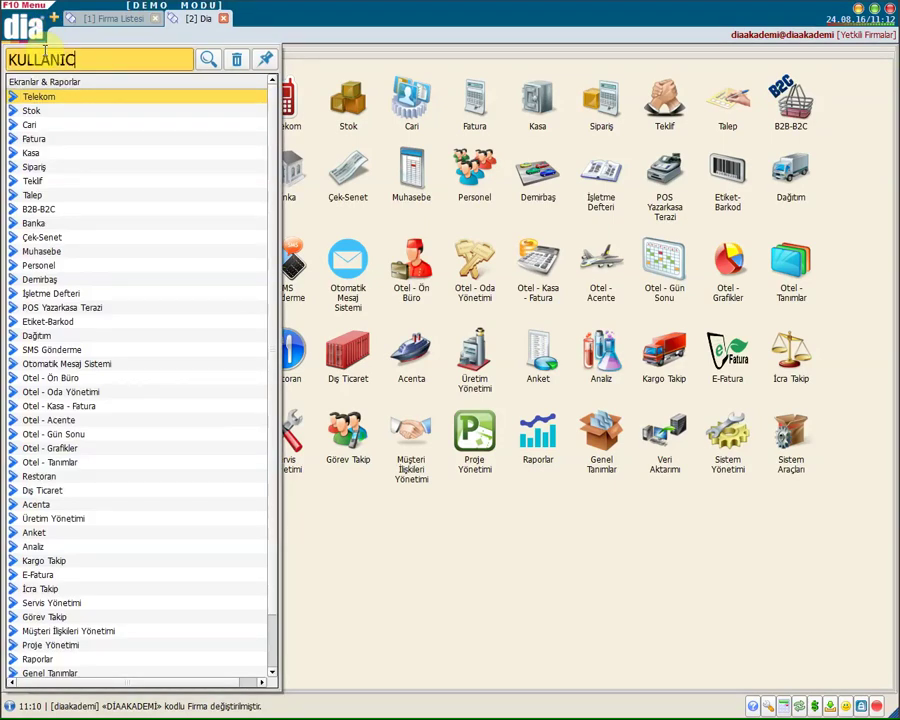
left_click(73, 197)
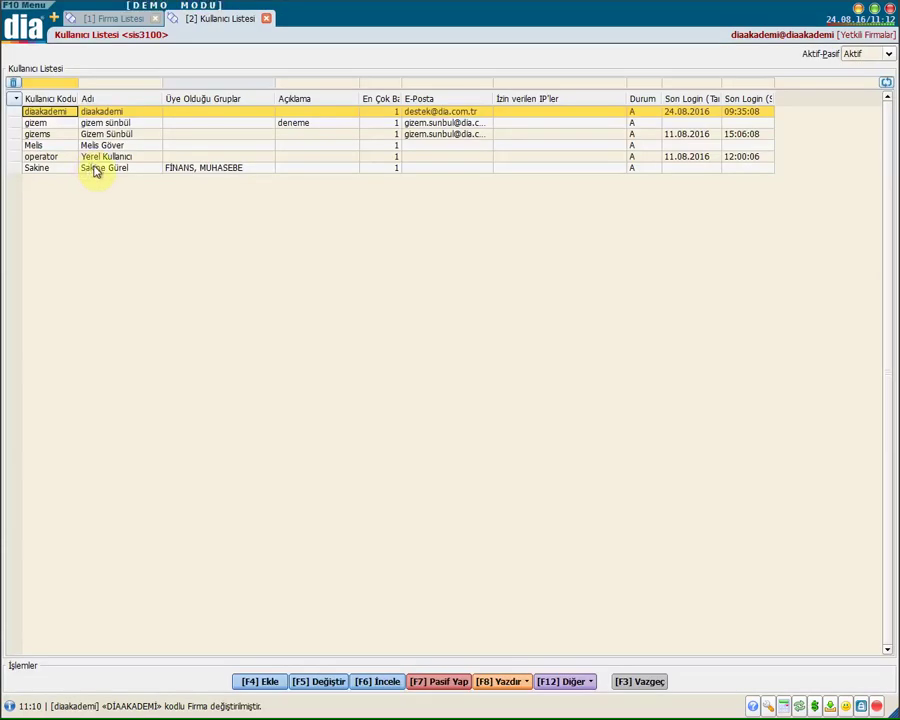
left_click(95, 170)
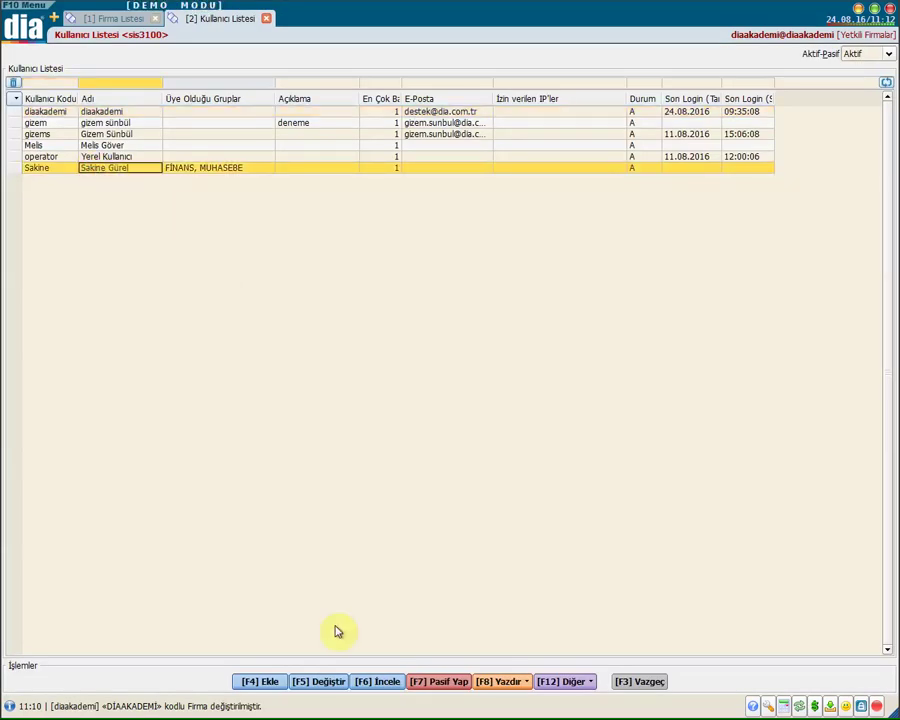
left_click(336, 682)
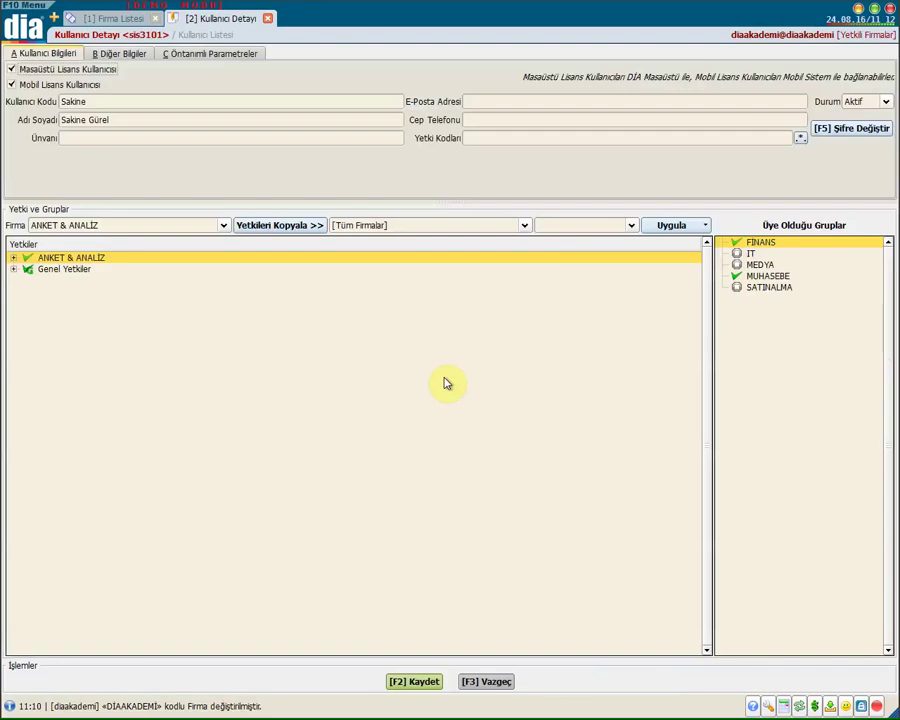
- Grant the user full authorization for the company DİAAKADEMİ and save the user
left_click(224, 226)
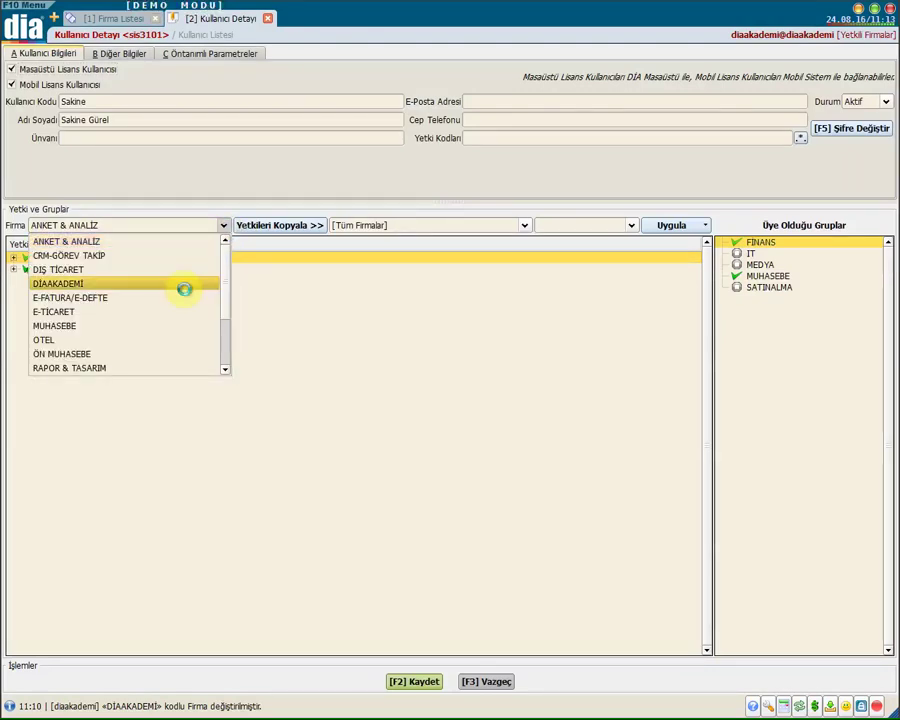
left_click(184, 289)
left_click(60, 258)
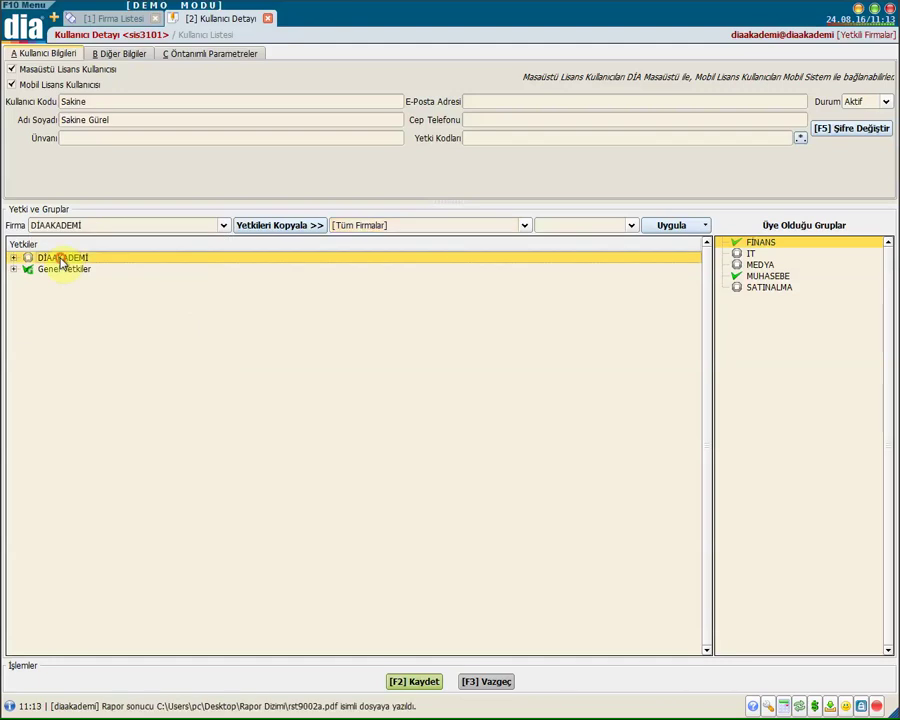
left_click(61, 262)
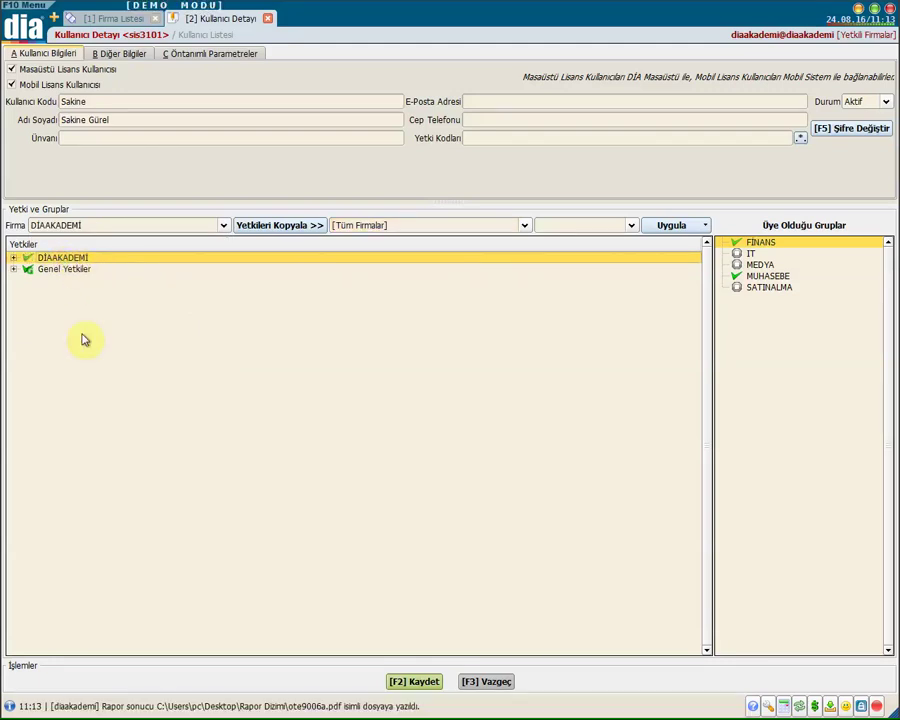
left_click(422, 684)
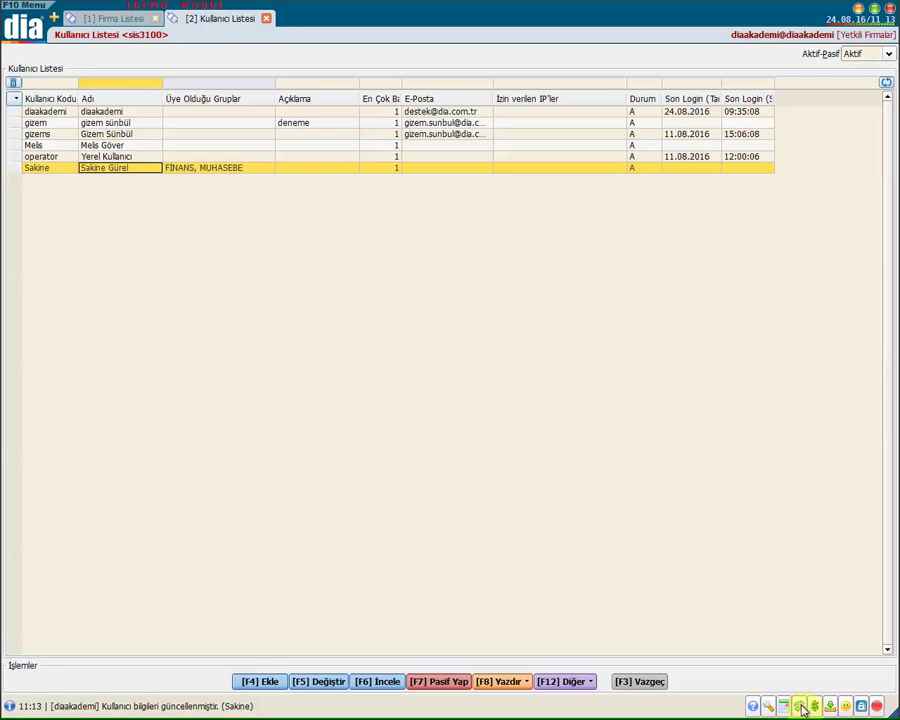
- Switch the working company to DİAAKADEMİ with the period 01.01.2016 - 31.12.2016
left_click(801, 707)
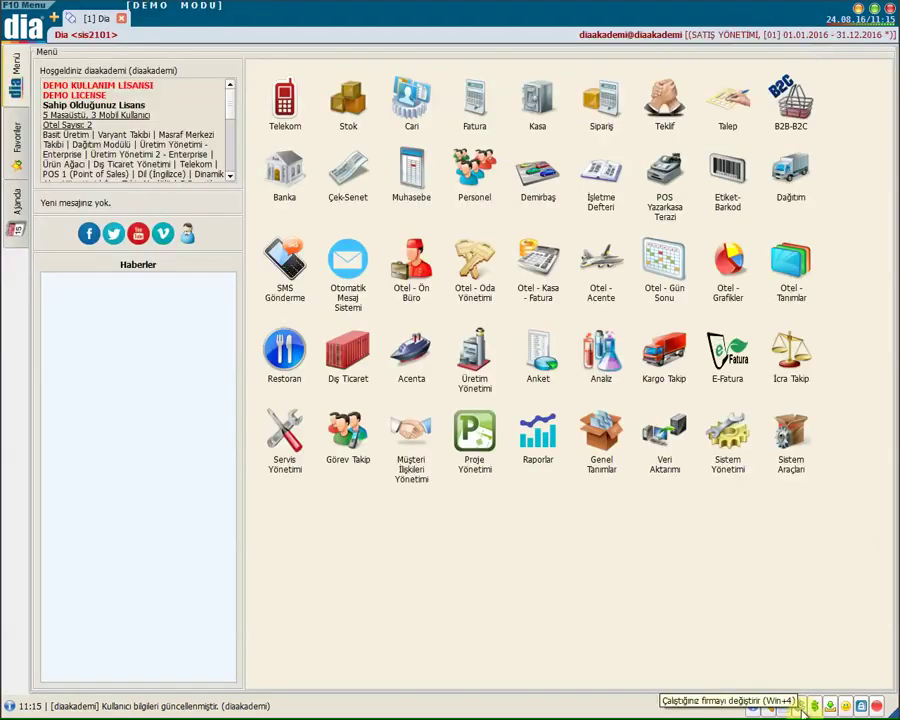
left_click(801, 707)
left_click(533, 386)
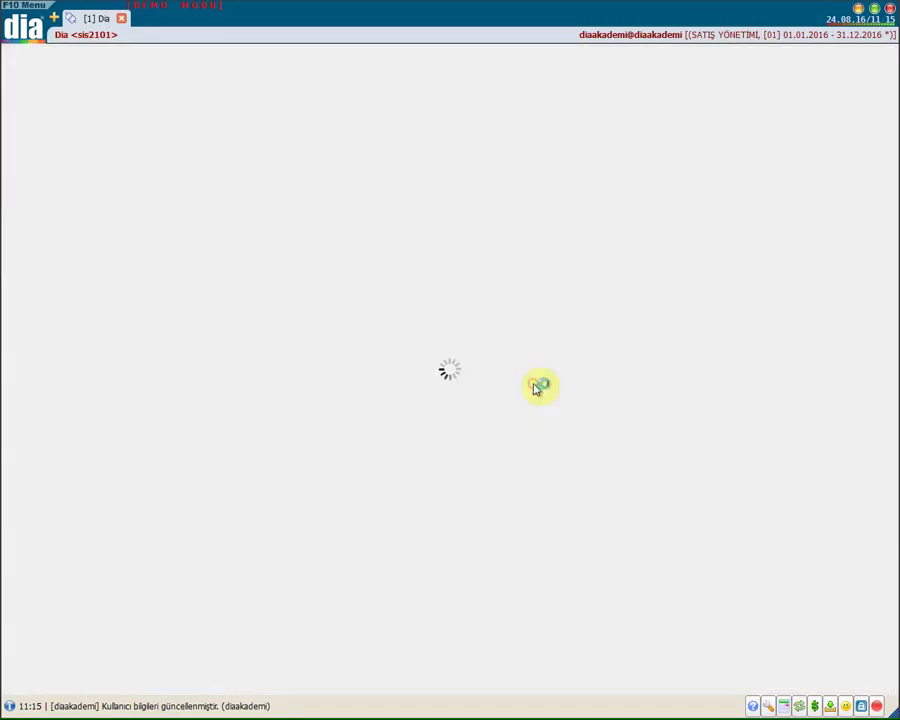
left_click(312, 342)
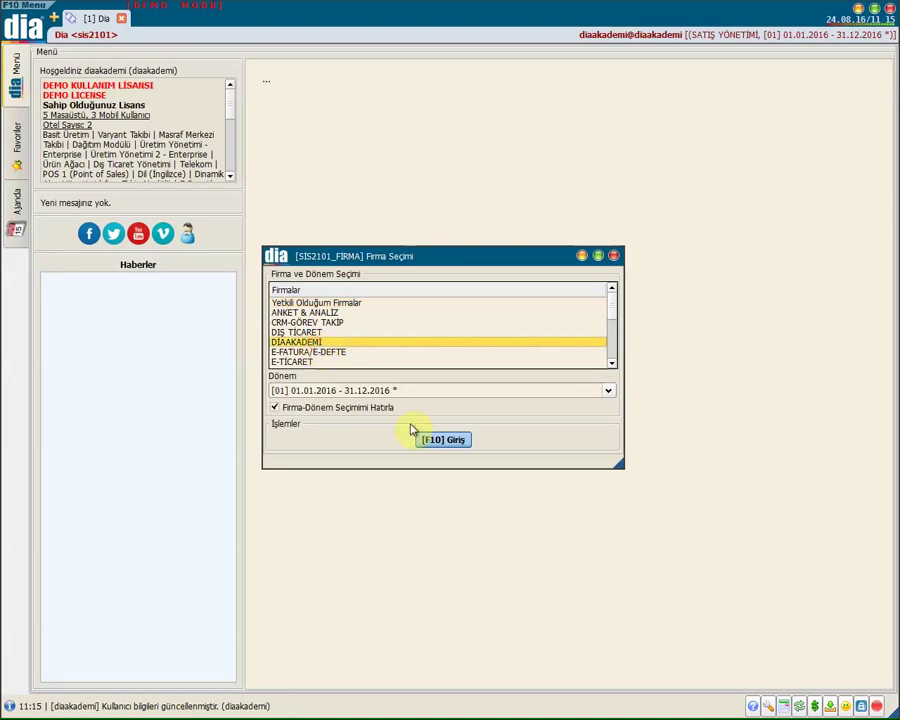
left_click(460, 442)
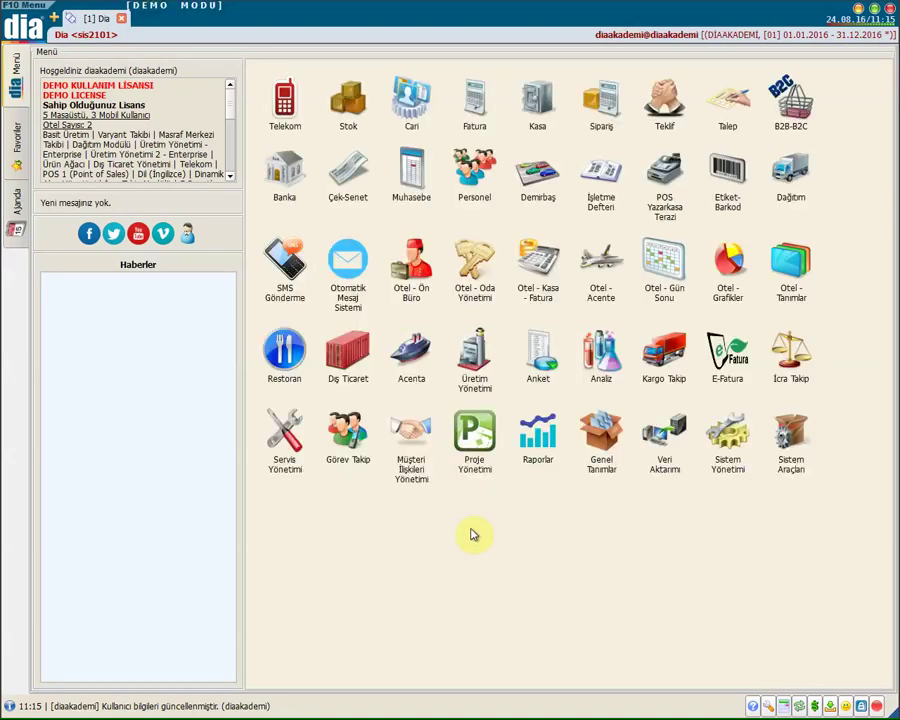